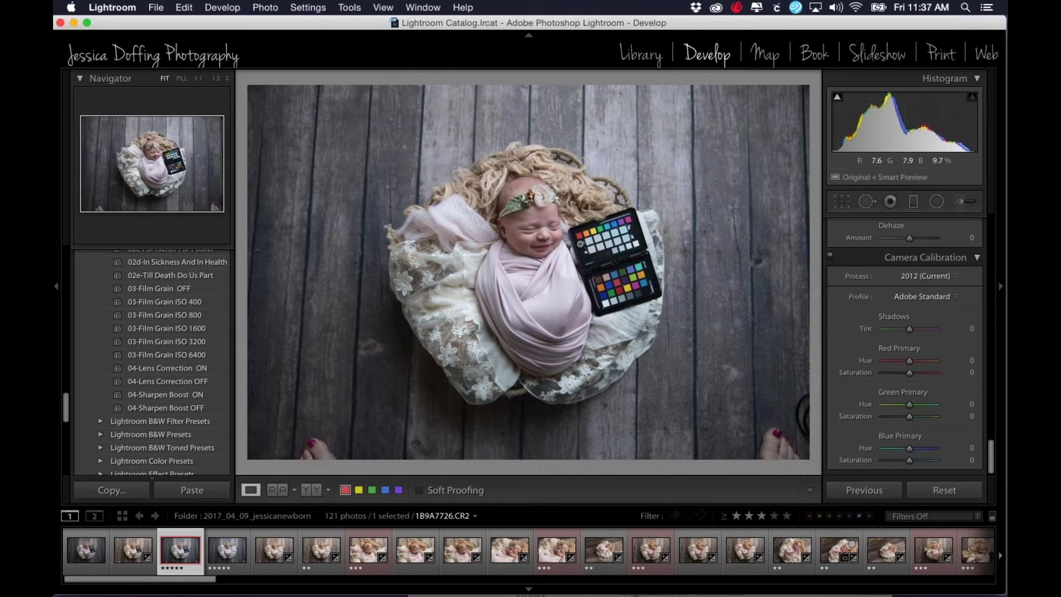
Set the newborn photo's white balance by sampling the first patch of the ColorChecker's upper neutral row.
{"action": "scroll", "coordinate": [915, 375], "scroll_direction": "up", "scroll_amount": 10}
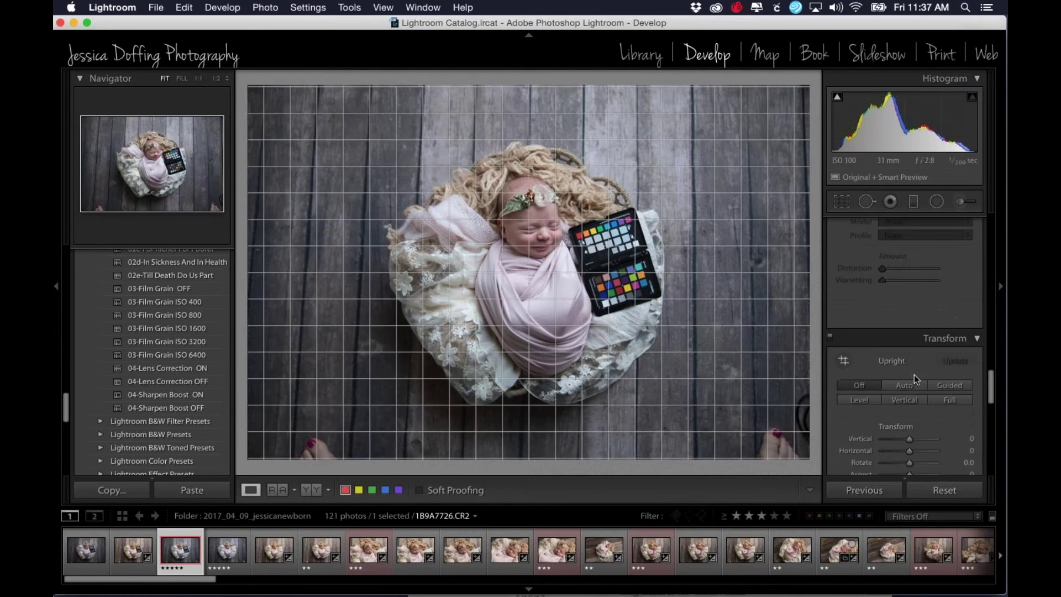
{"action": "scroll", "coordinate": [914, 373], "scroll_direction": "up", "scroll_amount": 10}
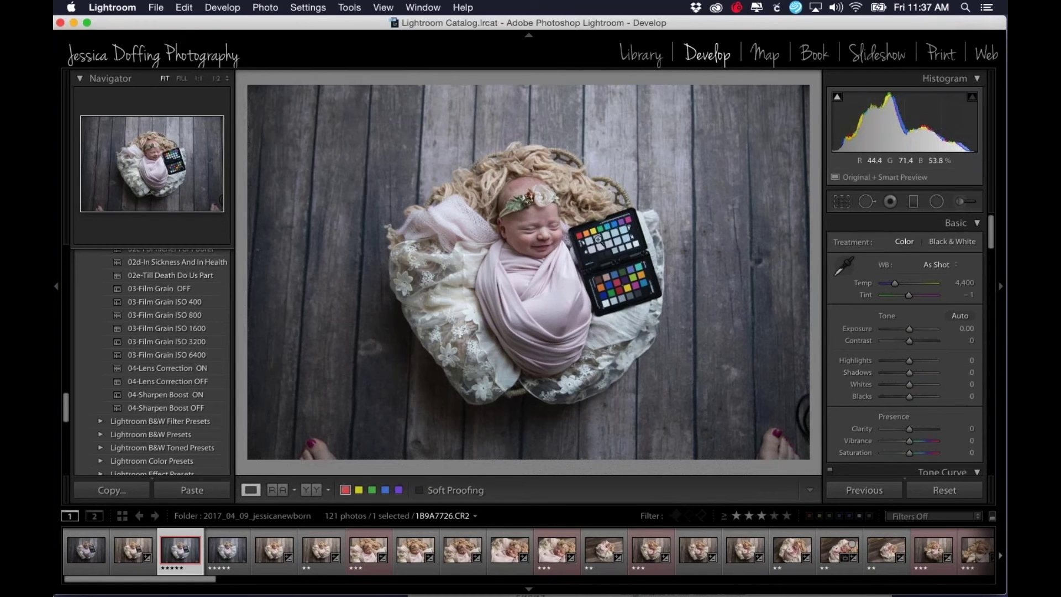
{"action": "left_click", "coordinate": [588, 236]}
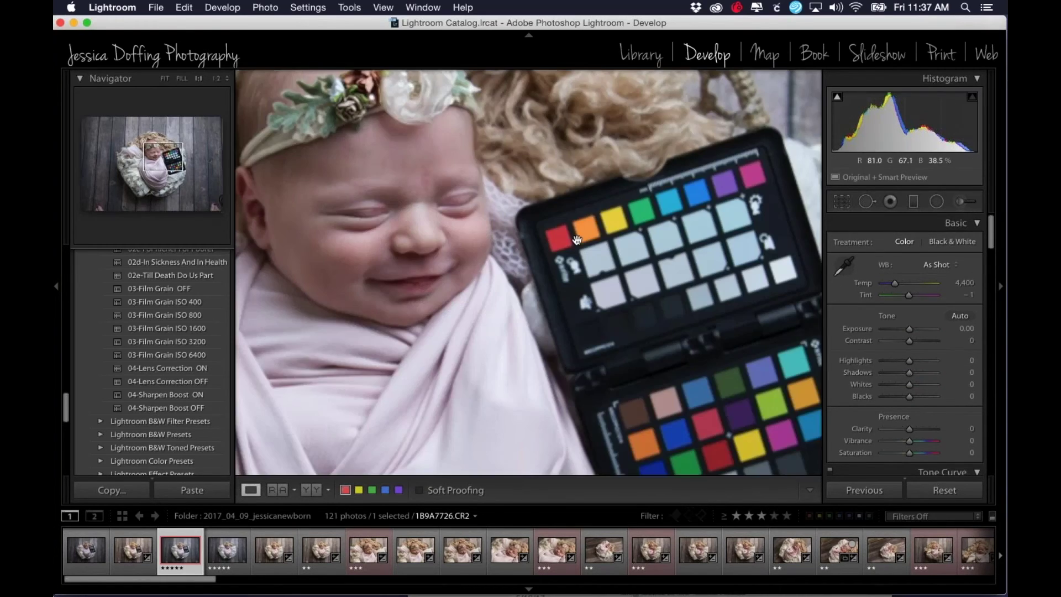
{"action": "left_click", "coordinate": [846, 267]}
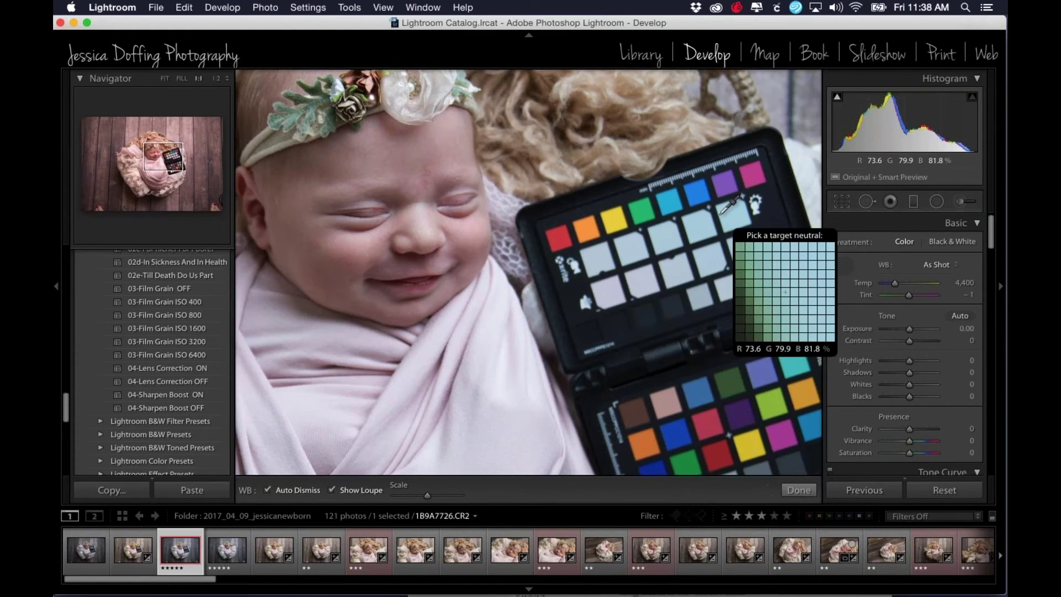
{"action": "left_click", "coordinate": [605, 260]}
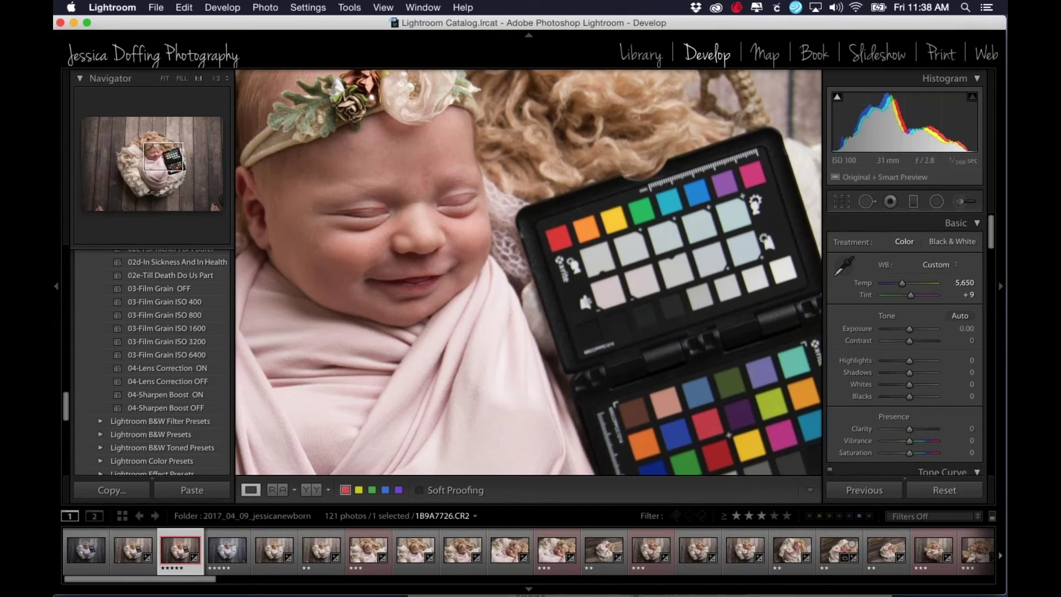
Restore the photo's white balance to As Shot and return to the full image.
{"action": "left_click", "coordinate": [954, 266]}
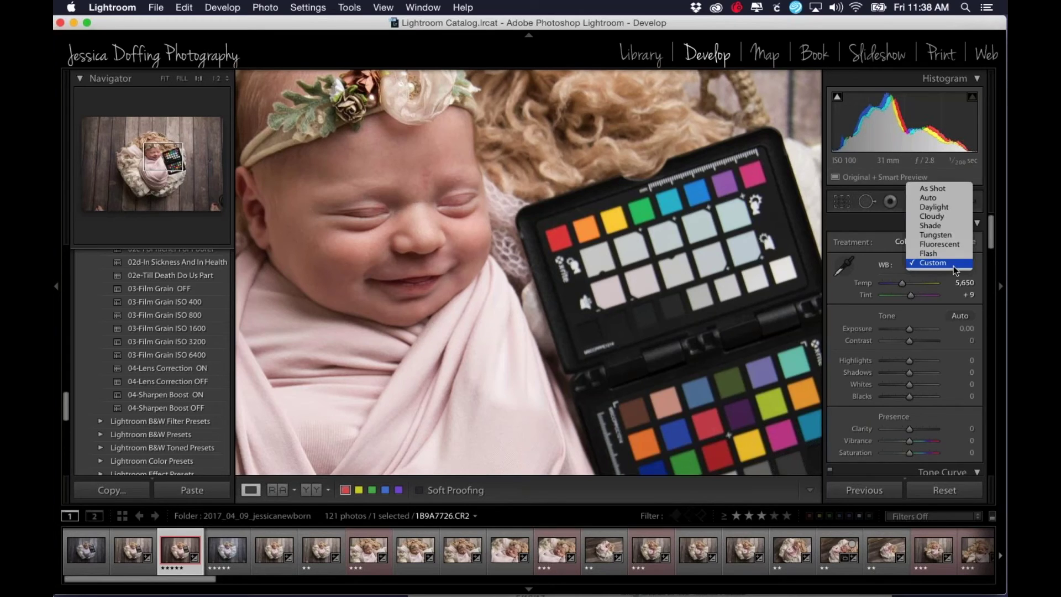
{"action": "left_click", "coordinate": [933, 188]}
{"action": "left_click", "coordinate": [404, 274]}
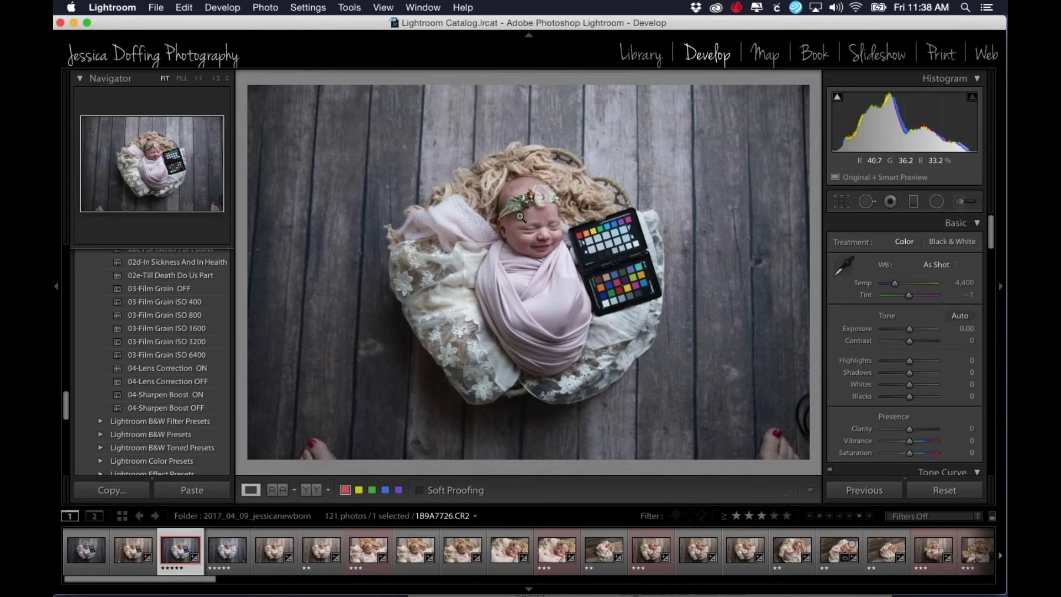
Sample the white balance again from the neutral patch directly below the red and orange swatches.
{"action": "left_click", "coordinate": [545, 229]}
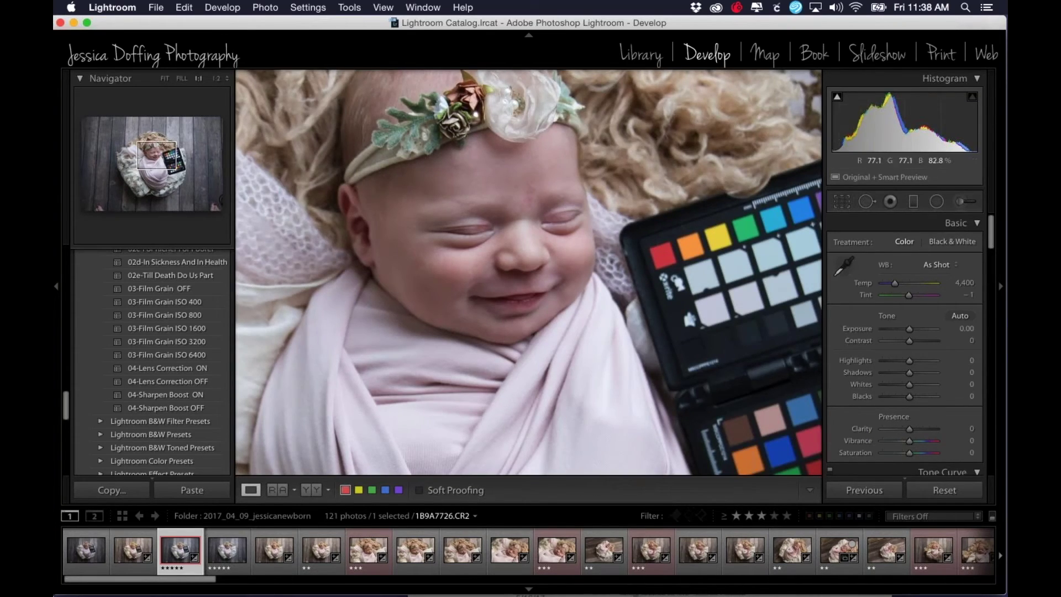
{"action": "left_click", "coordinate": [843, 267]}
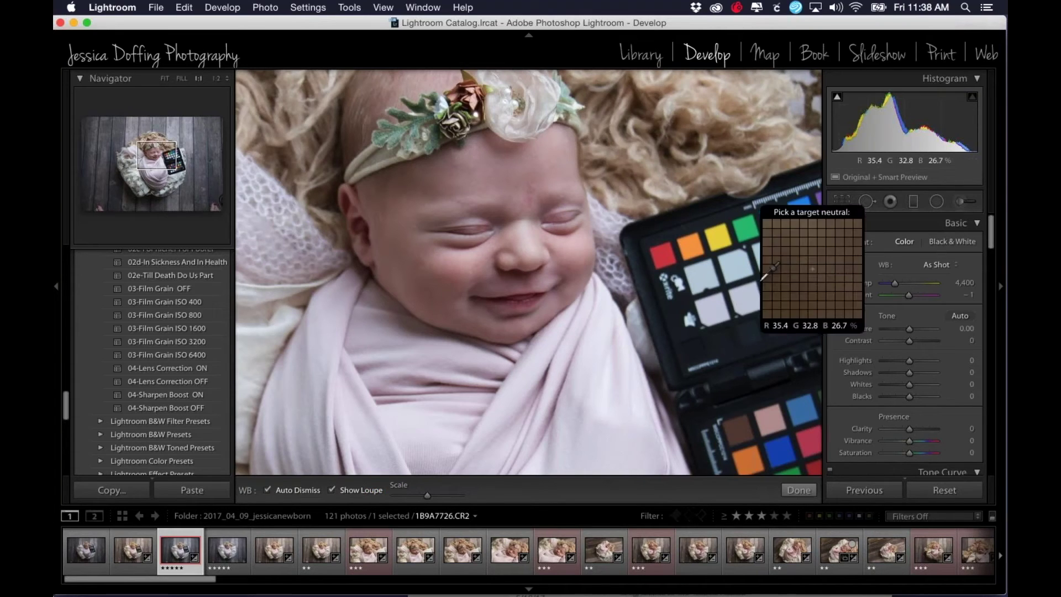
{"action": "left_click", "coordinate": [703, 277]}
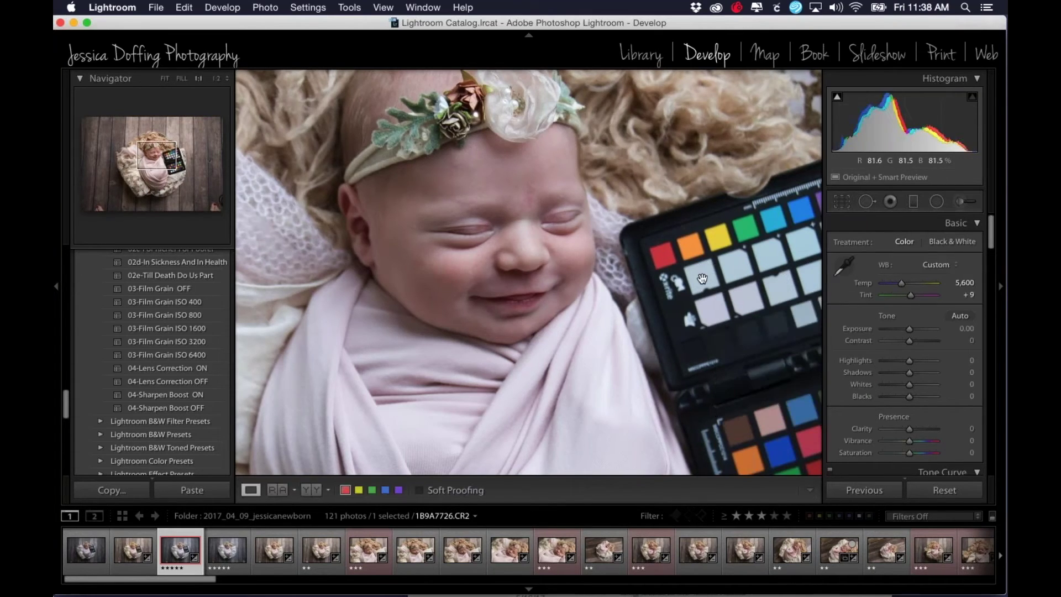
{"action": "left_click", "coordinate": [493, 293]}
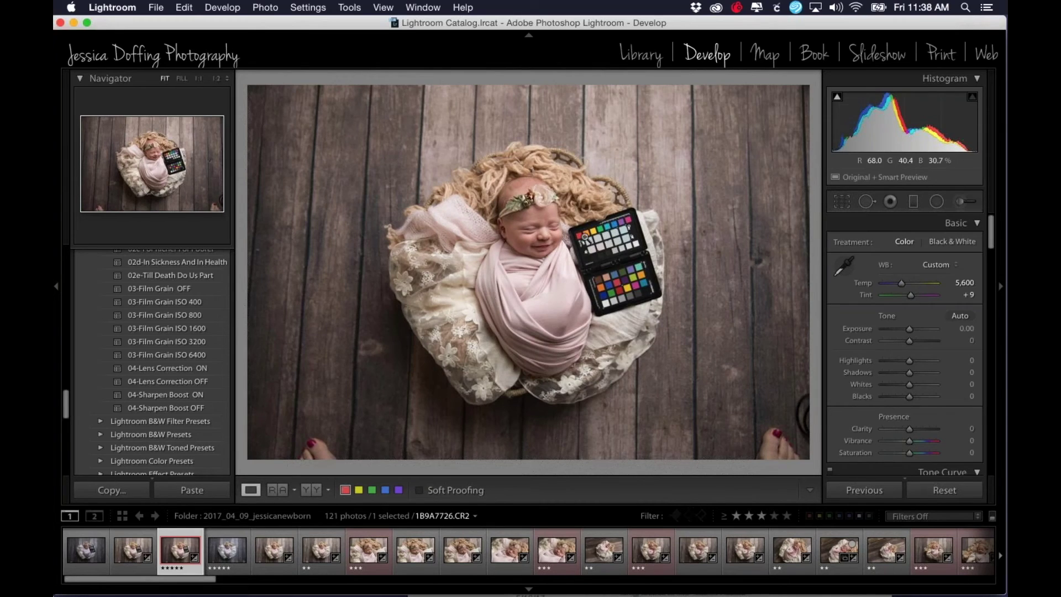
Try progressively warmer white balances by sampling the second, third and last patches of the ColorChecker's upper neutral row.
{"action": "left_click", "coordinate": [598, 235]}
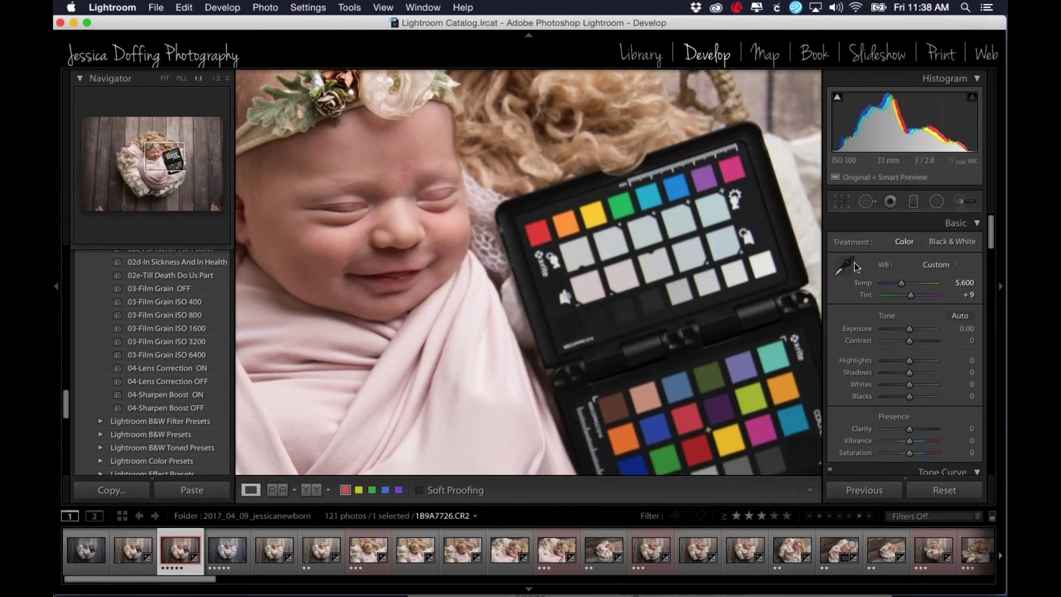
{"action": "left_click", "coordinate": [845, 267]}
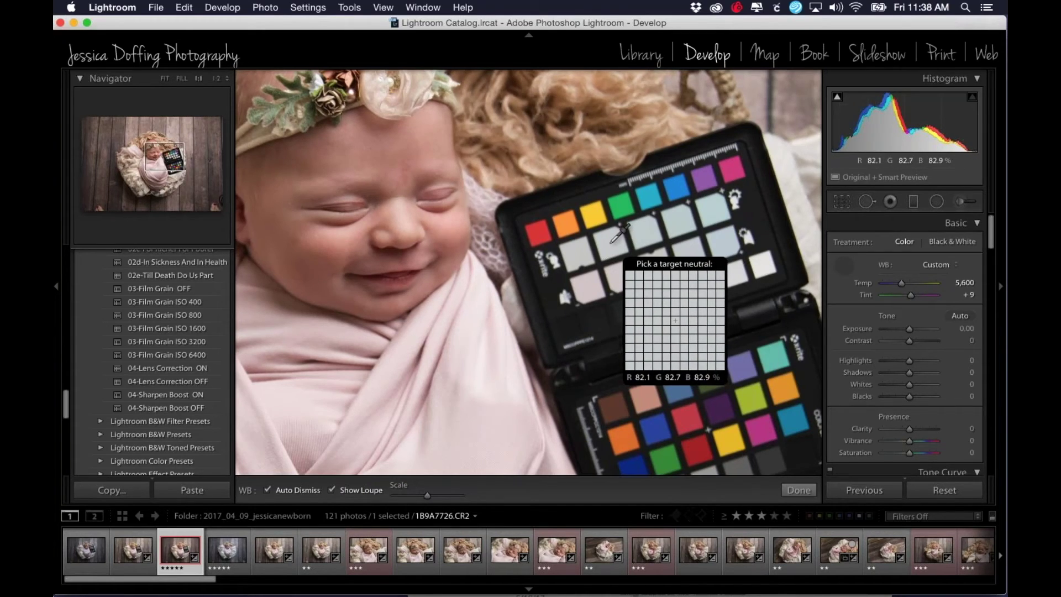
{"action": "left_click", "coordinate": [611, 243]}
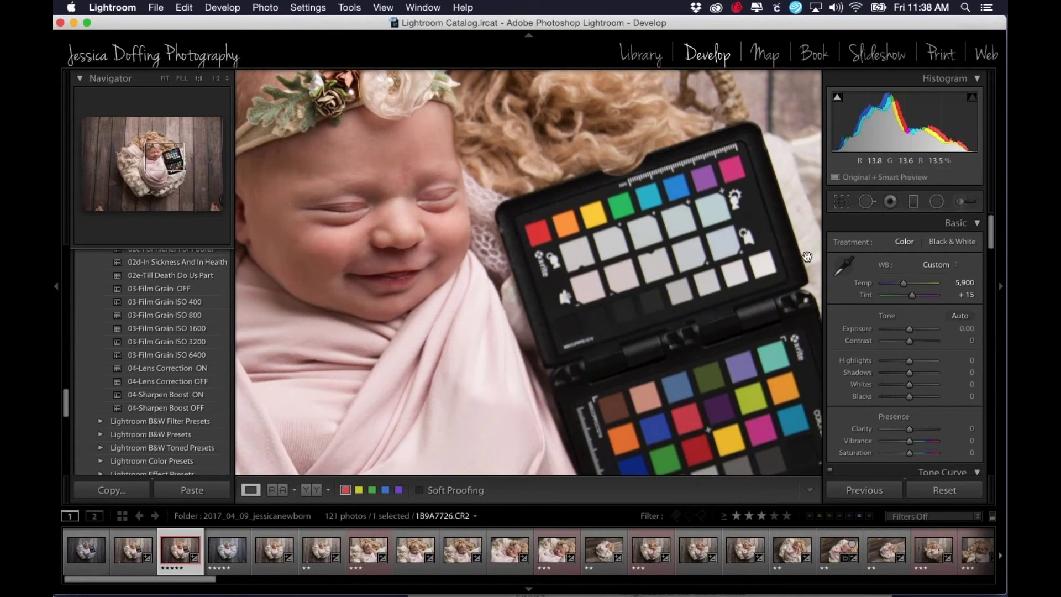
{"action": "left_click", "coordinate": [842, 268]}
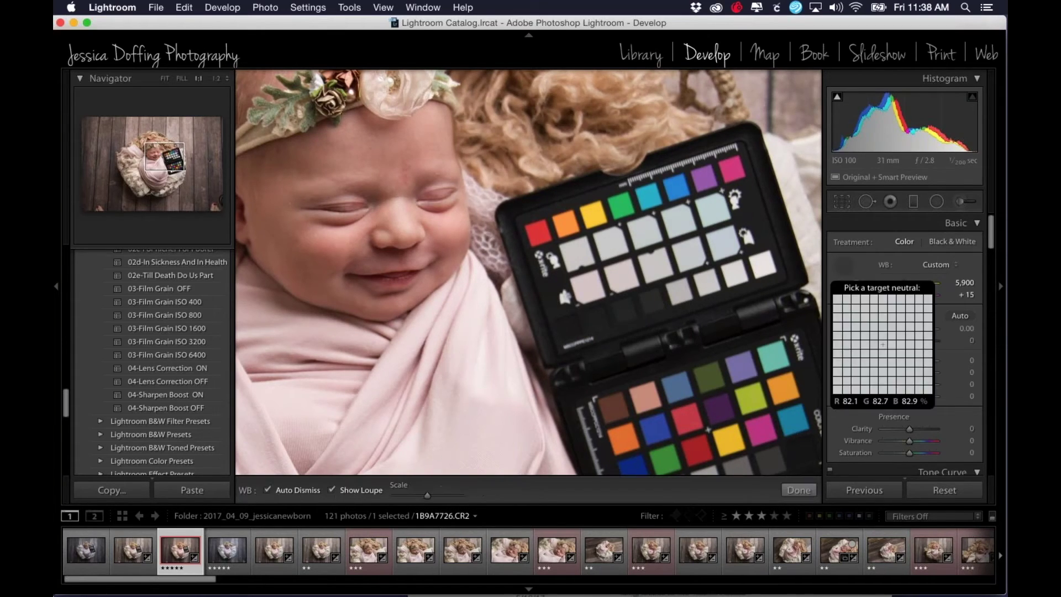
{"action": "left_click", "coordinate": [648, 235]}
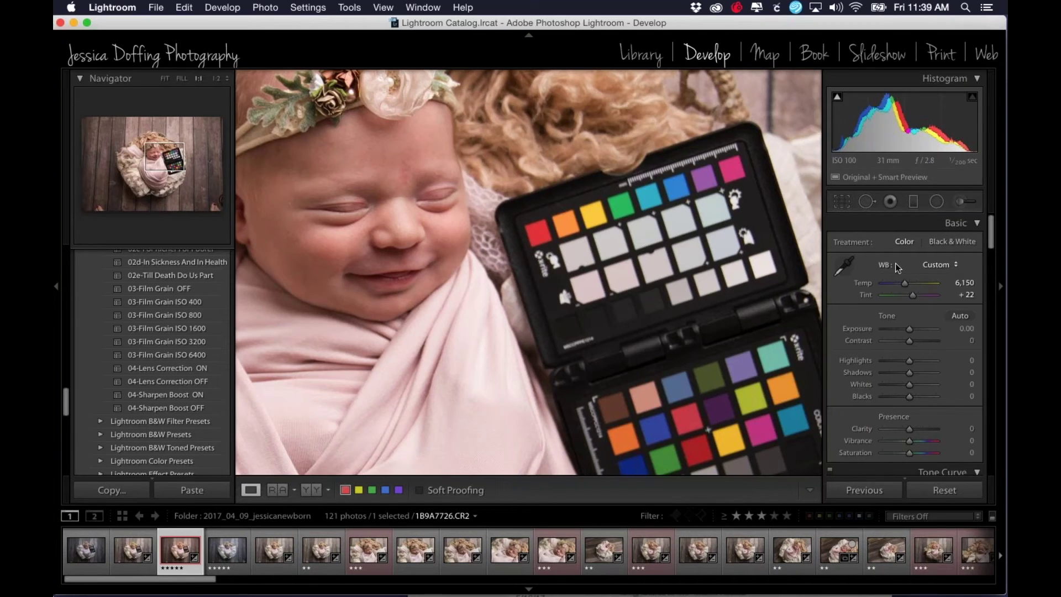
{"action": "left_click", "coordinate": [844, 267]}
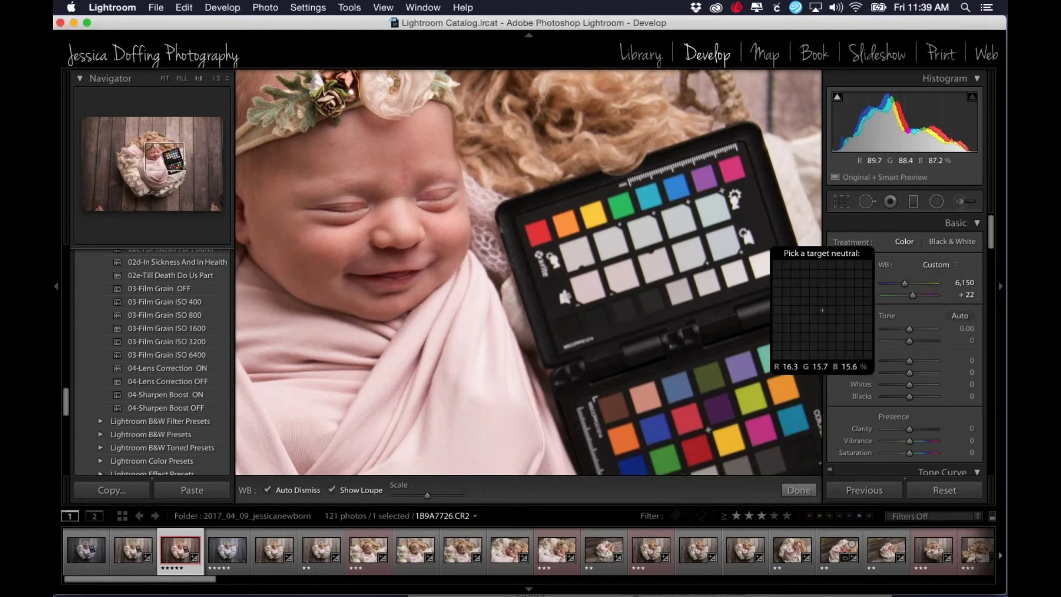
{"action": "left_click", "coordinate": [715, 209]}
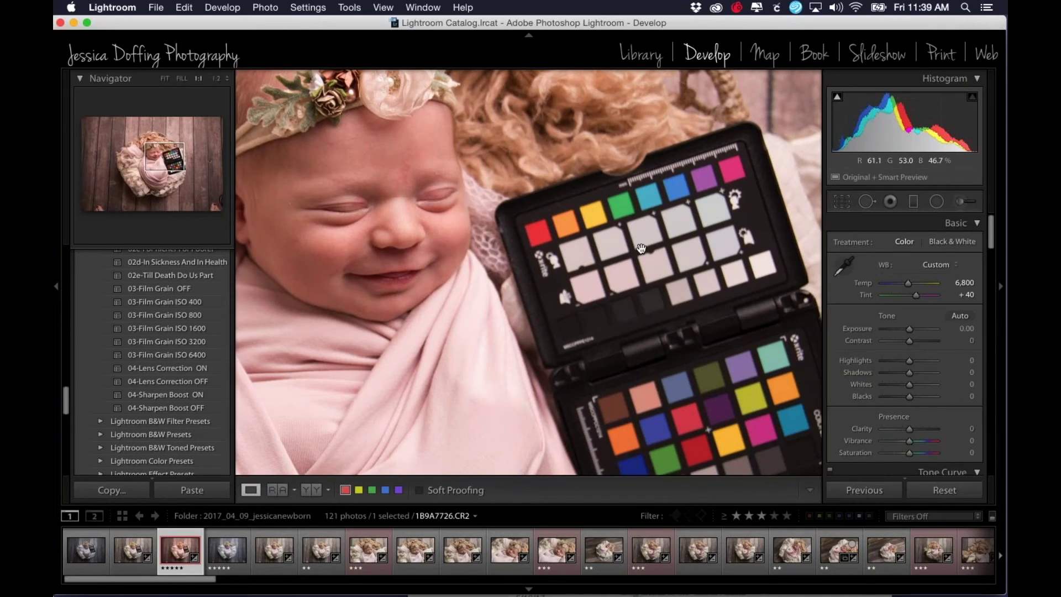
{"action": "left_click", "coordinate": [451, 261]}
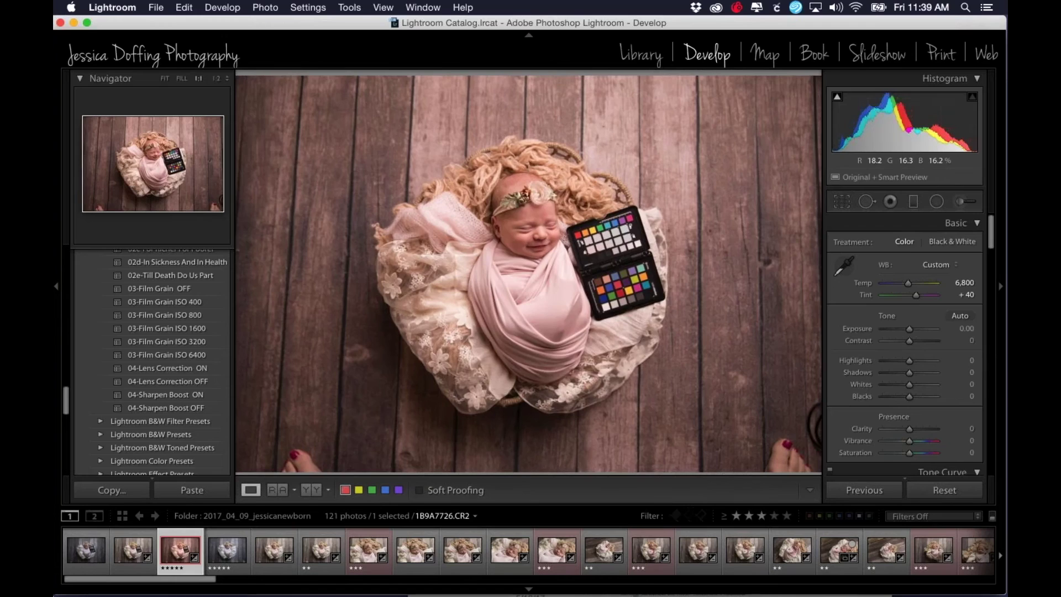
Return the white balance to the first patch of the upper neutral row and view the whole photo.
{"action": "left_click", "coordinate": [603, 234]}
{"action": "left_click", "coordinate": [845, 266]}
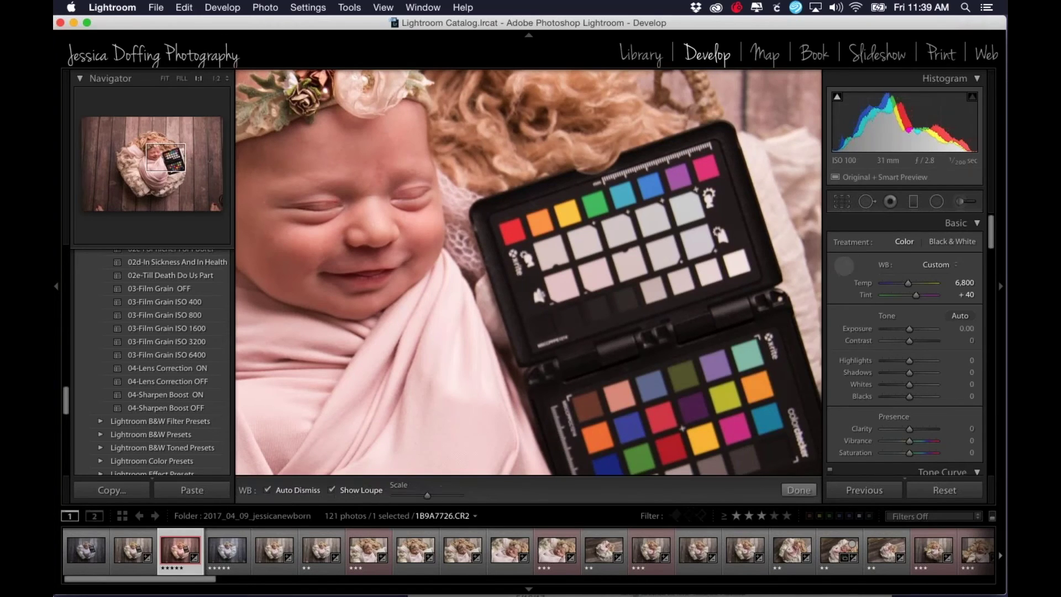
{"action": "left_click", "coordinate": [558, 253]}
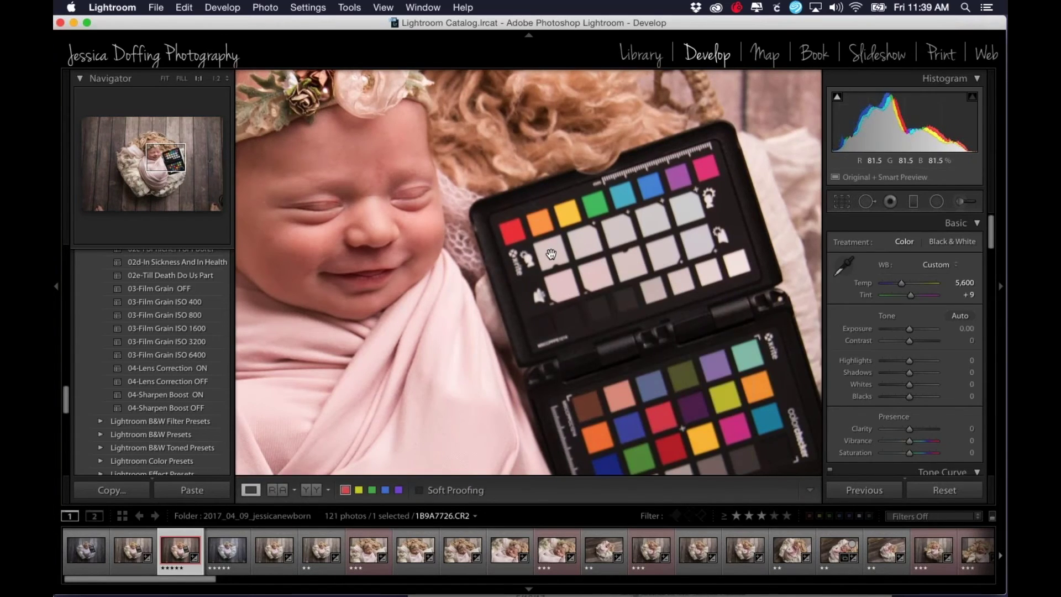
{"action": "left_click", "coordinate": [392, 294]}
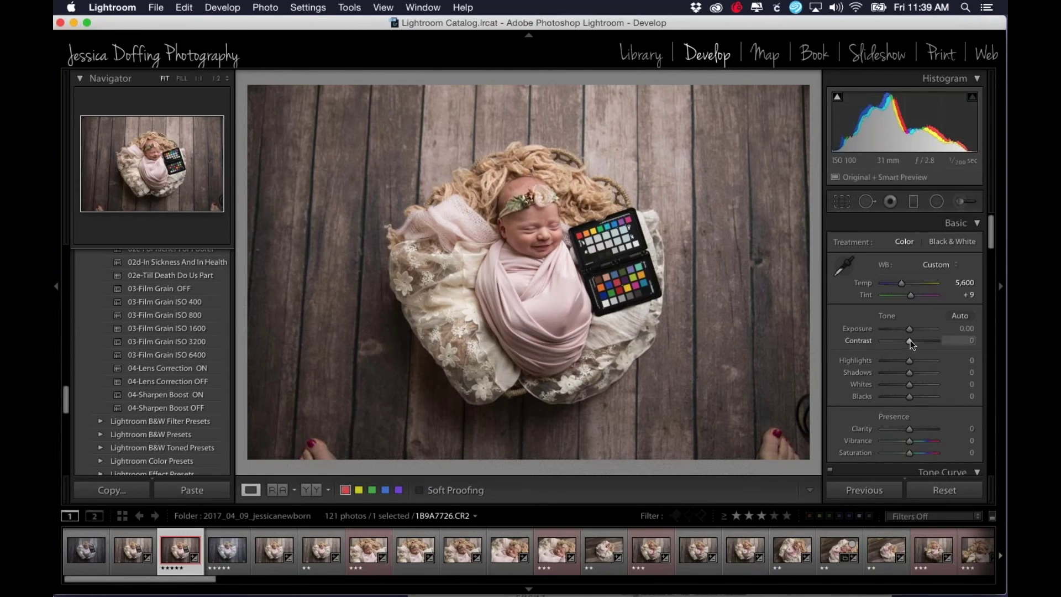
Raise the photo's Contrast to +8 and Clarity to +7.
{"action": "left_click_drag", "start_coordinate": [911, 341], "coordinate": [914, 343]}
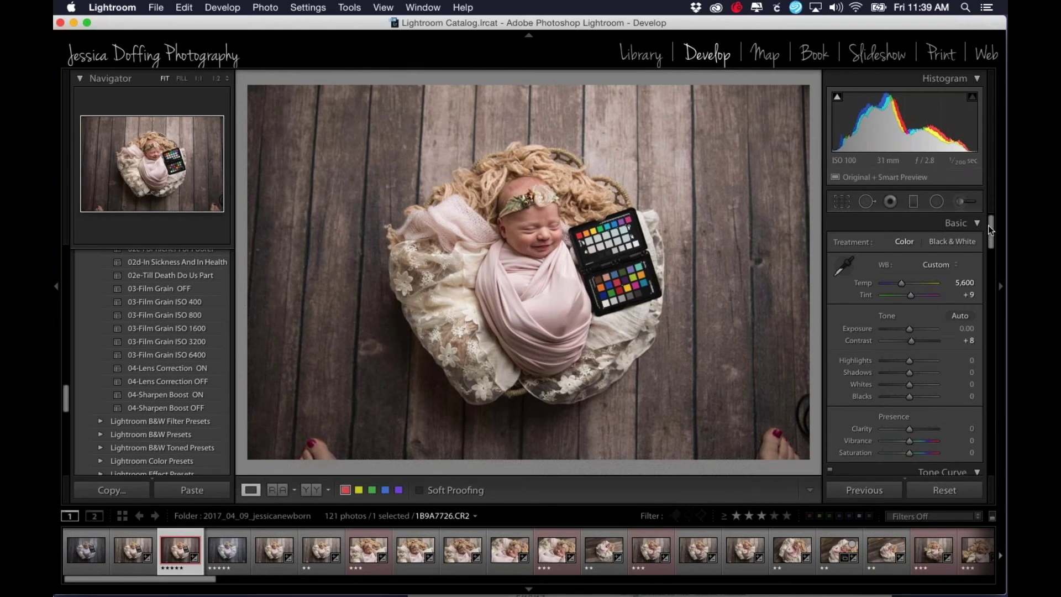
{"action": "left_click_drag", "start_coordinate": [912, 430], "coordinate": [914, 430]}
{"action": "left_click_drag", "start_coordinate": [911, 430], "coordinate": [912, 429]}
Turn on Remove Chromatic Aberration and Enable Profile Corrections, toggling the profile corrections off and on to compare.
{"action": "left_click_drag", "start_coordinate": [990, 244], "coordinate": [1007, 359]}
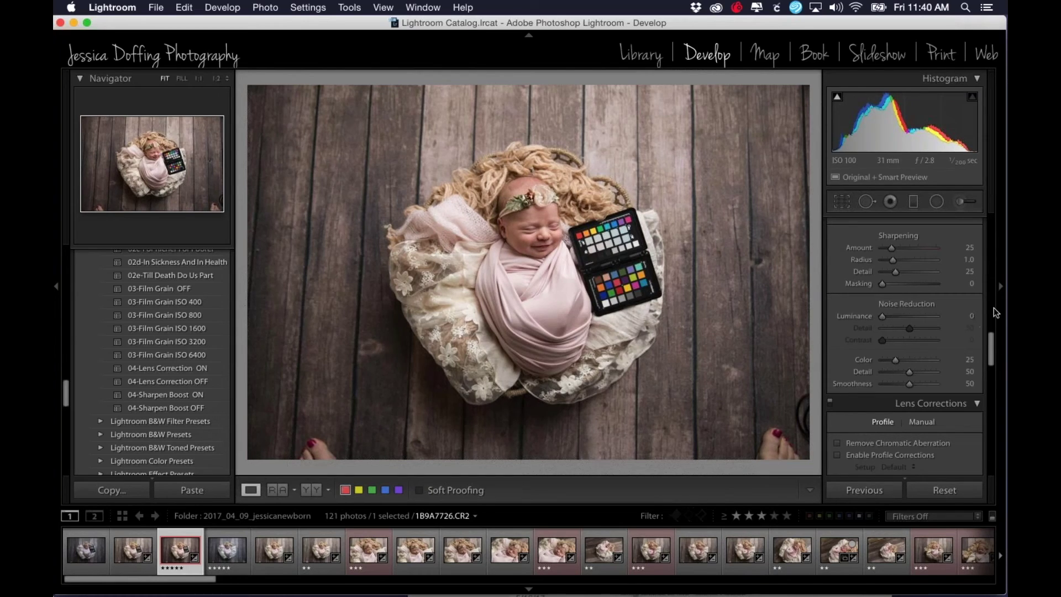
{"action": "left_click_drag", "start_coordinate": [994, 339], "coordinate": [992, 353]}
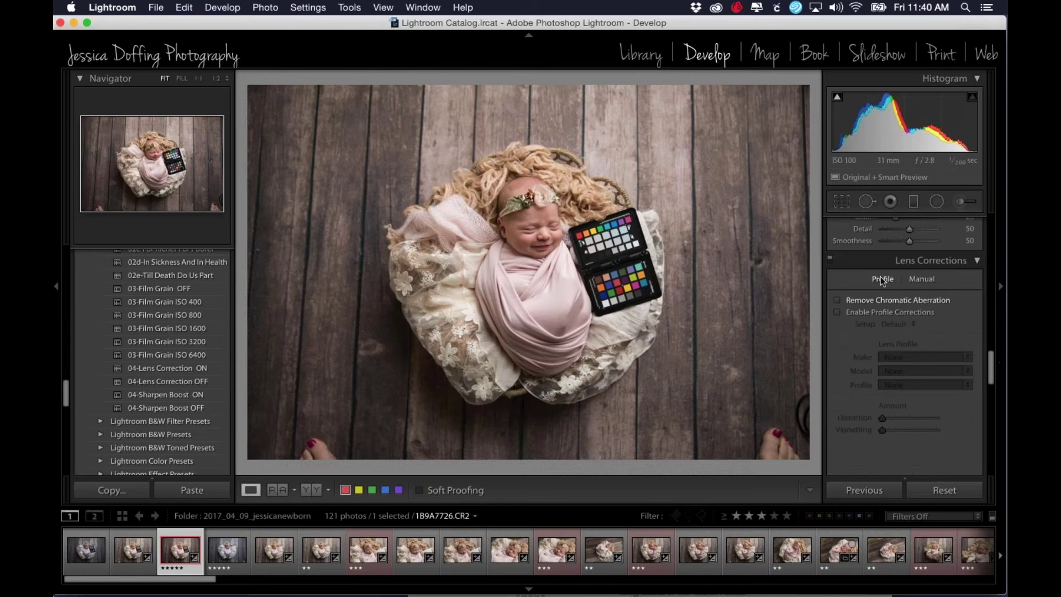
{"action": "left_click", "coordinate": [838, 300]}
{"action": "left_click", "coordinate": [839, 312]}
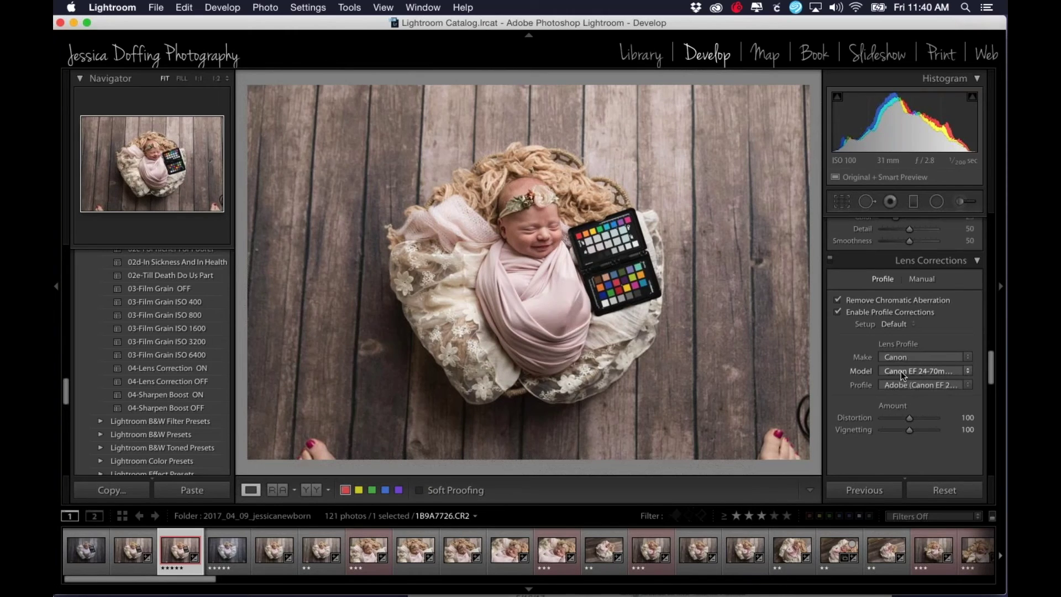
{"action": "left_click", "coordinate": [837, 310]}
{"action": "left_click", "coordinate": [839, 313]}
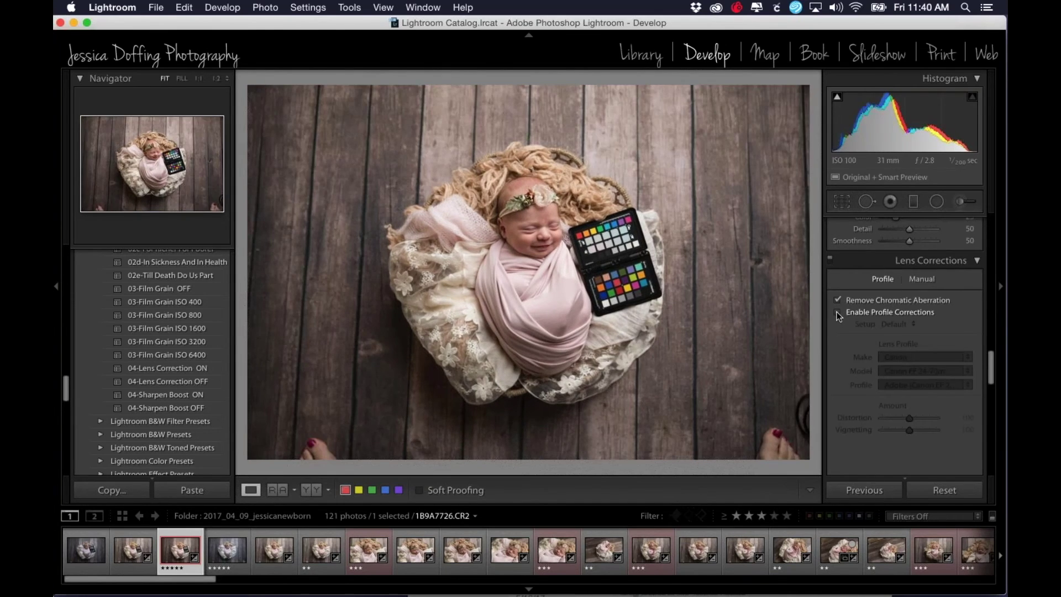
{"action": "left_click", "coordinate": [838, 312]}
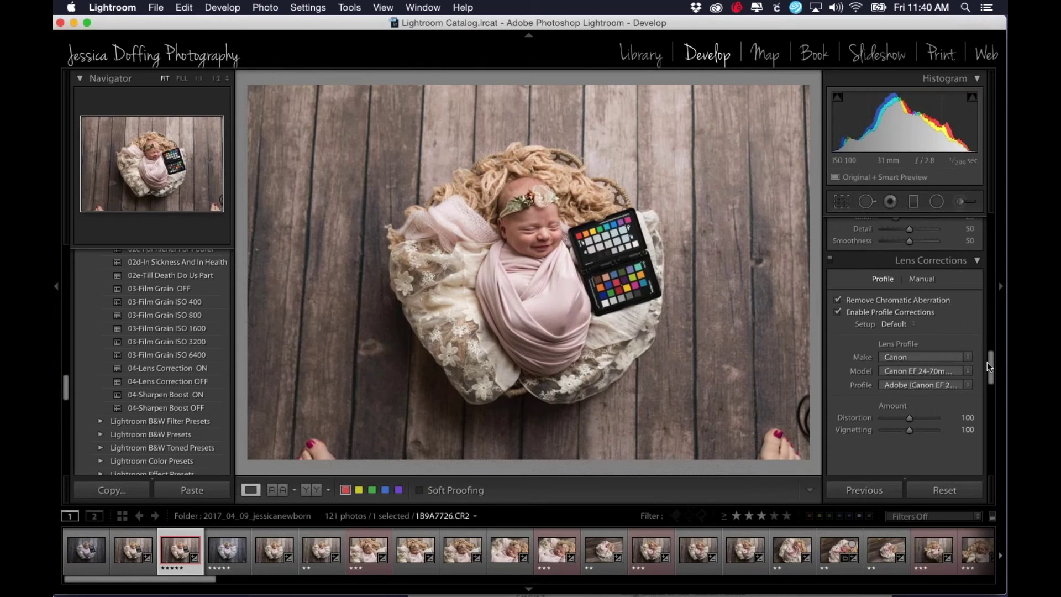
Reset all Develop adjustments on the selected photo.
{"action": "left_click_drag", "start_coordinate": [989, 362], "coordinate": [991, 232]}
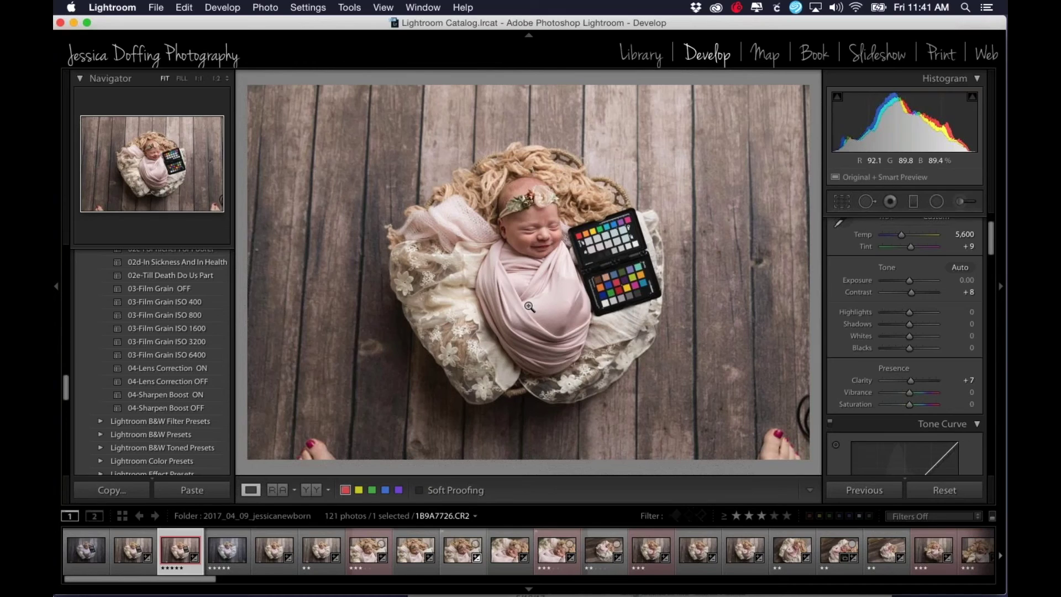
{"action": "left_click_drag", "start_coordinate": [988, 234], "coordinate": [989, 225]}
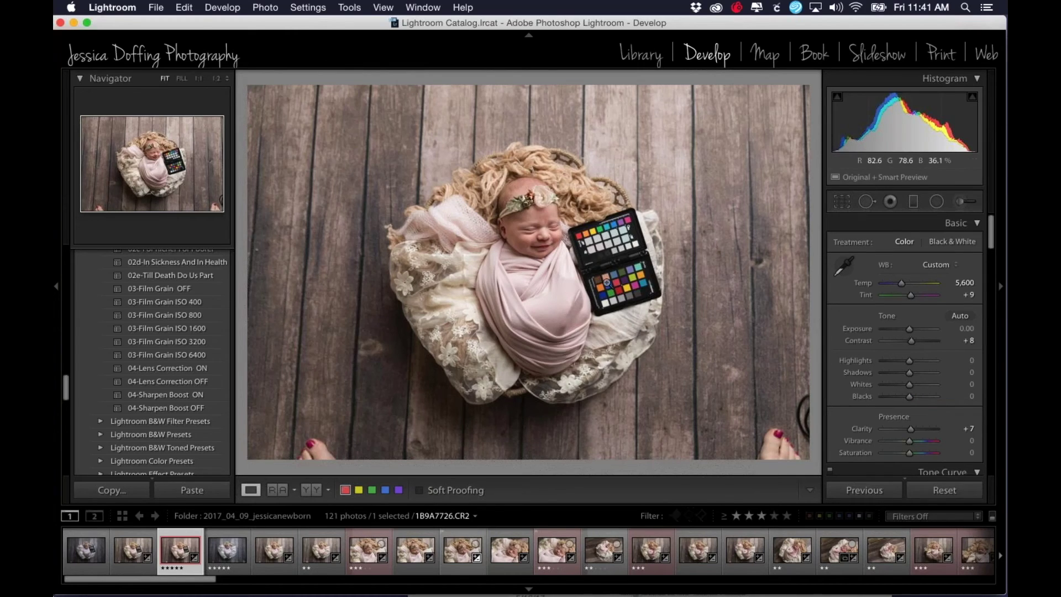
{"action": "left_click", "coordinate": [939, 491]}
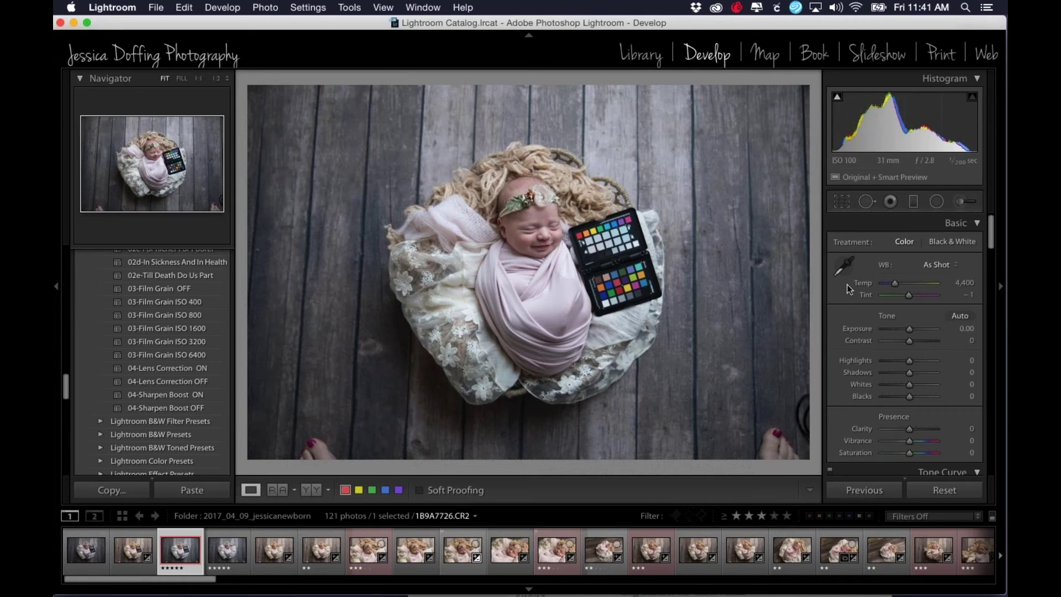
Set the reset photo's white balance from the first upper-row neutral patch and view the full image.
{"action": "left_click", "coordinate": [568, 233]}
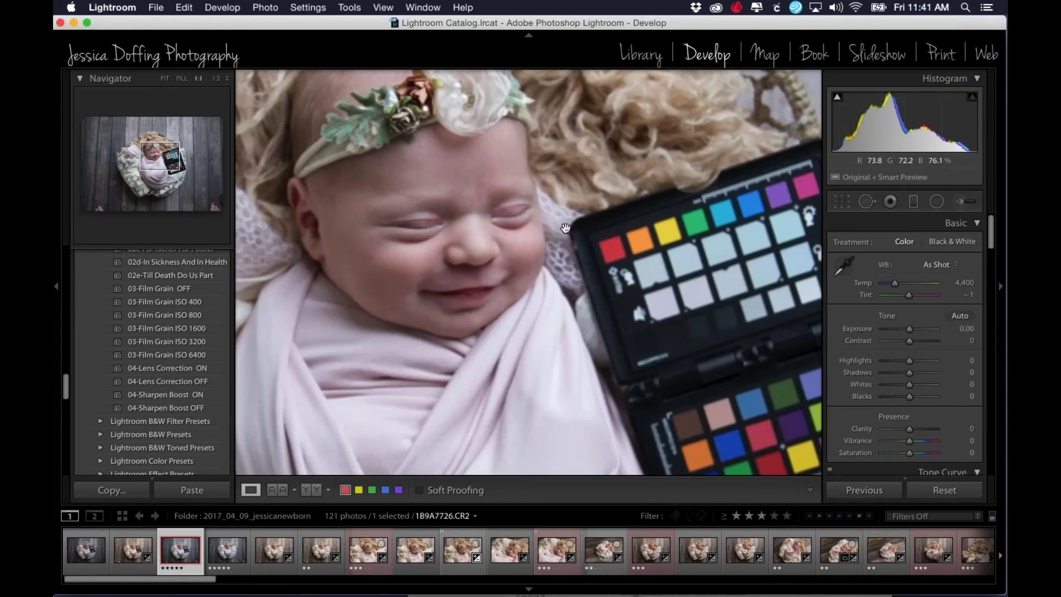
{"action": "left_click", "coordinate": [844, 267]}
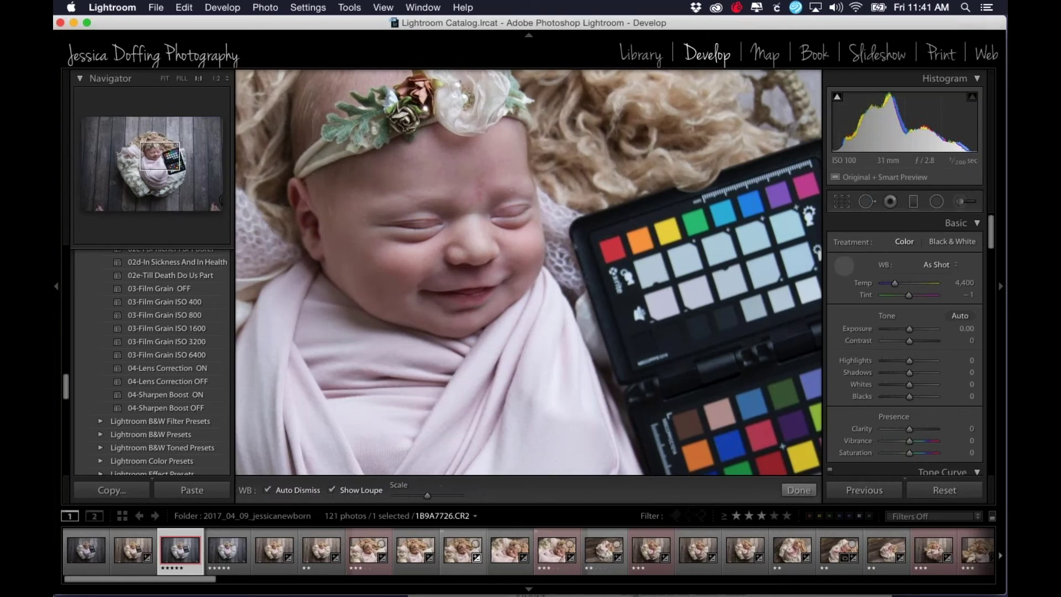
{"action": "left_click", "coordinate": [653, 270]}
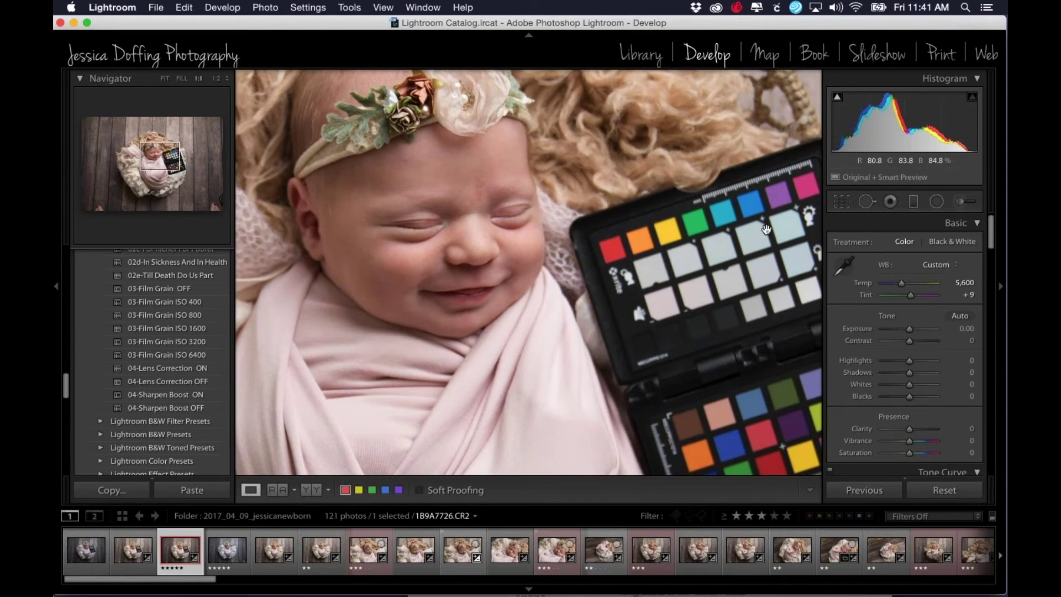
{"action": "left_click", "coordinate": [445, 294]}
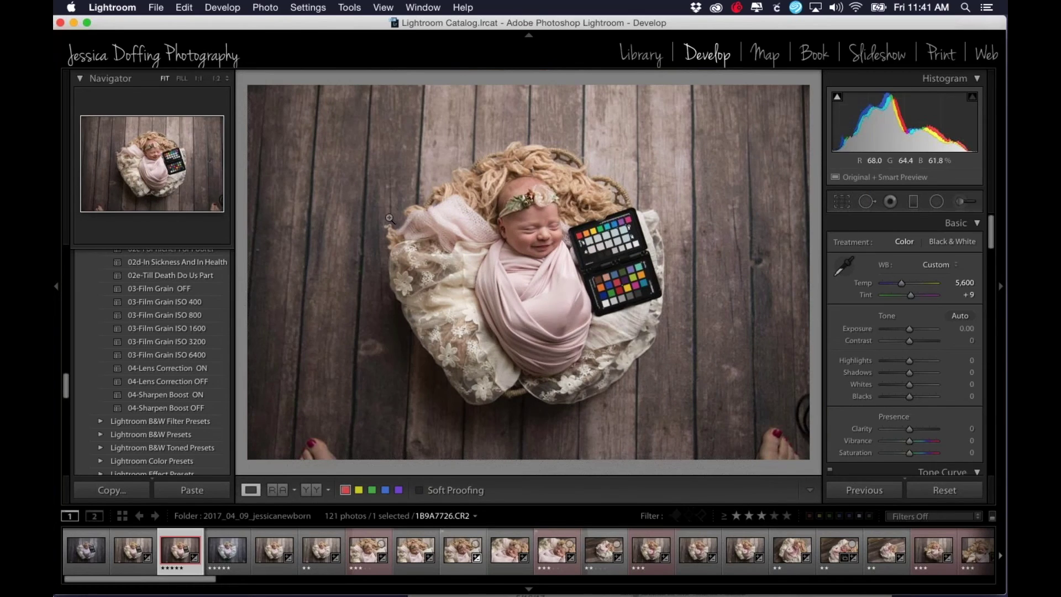
Export the photo with the ColorChecker Passport preset as a DNG profile named with the baby's first name, overwriting the existing profile.
{"action": "left_click", "coordinate": [156, 7]}
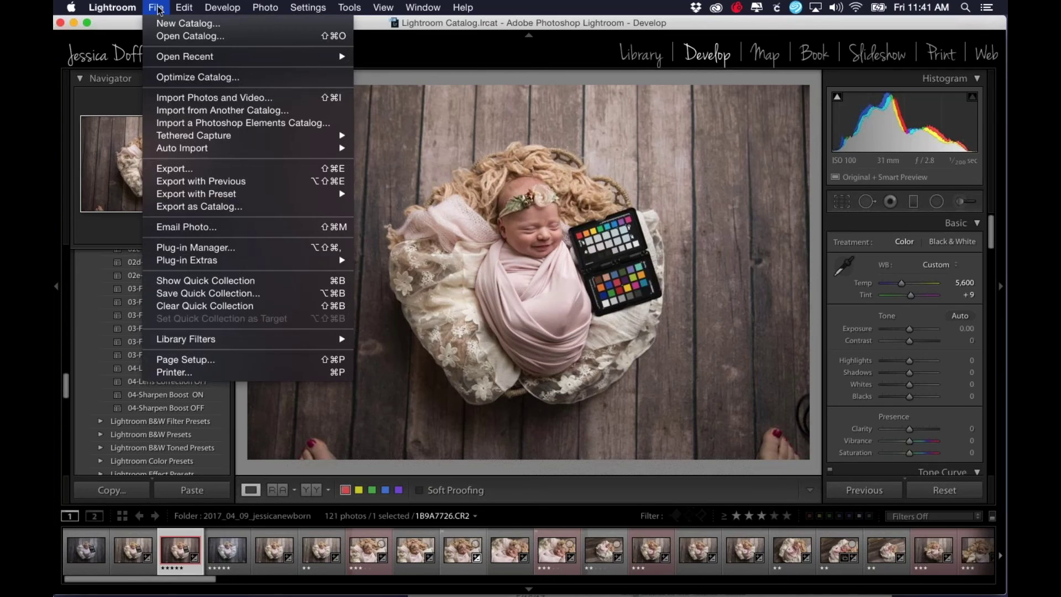
{"action": "mouse_move", "coordinate": [238, 196]}
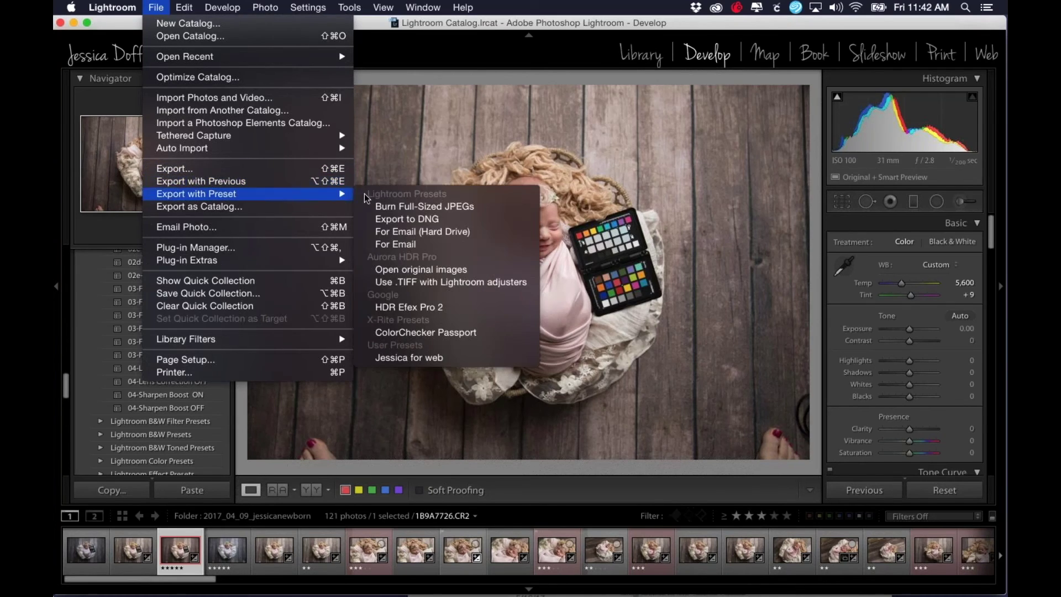
{"action": "left_click", "coordinate": [411, 334]}
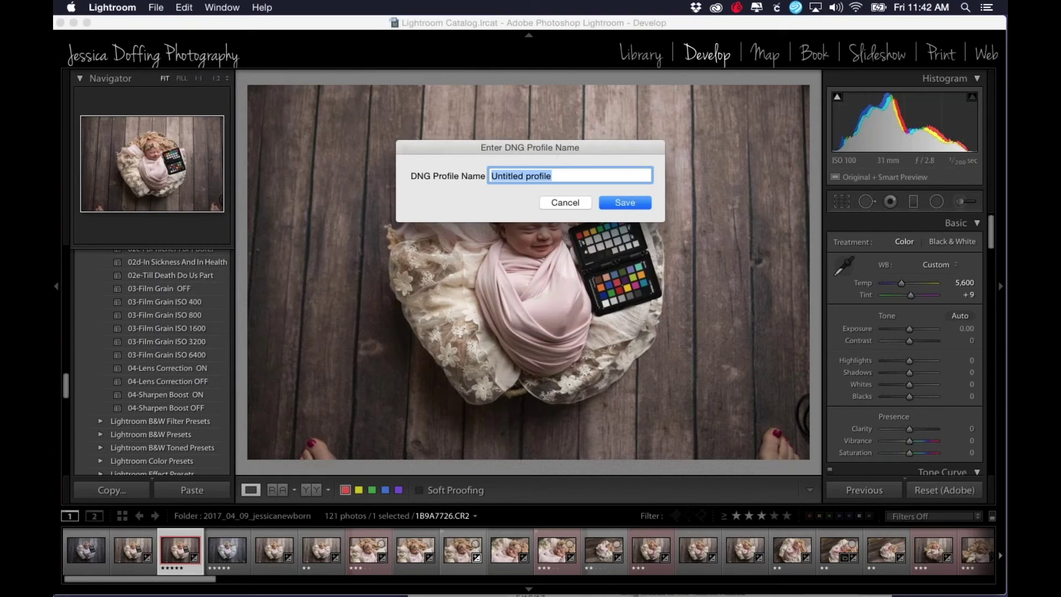
{"action": "type", "text": "Mila"}
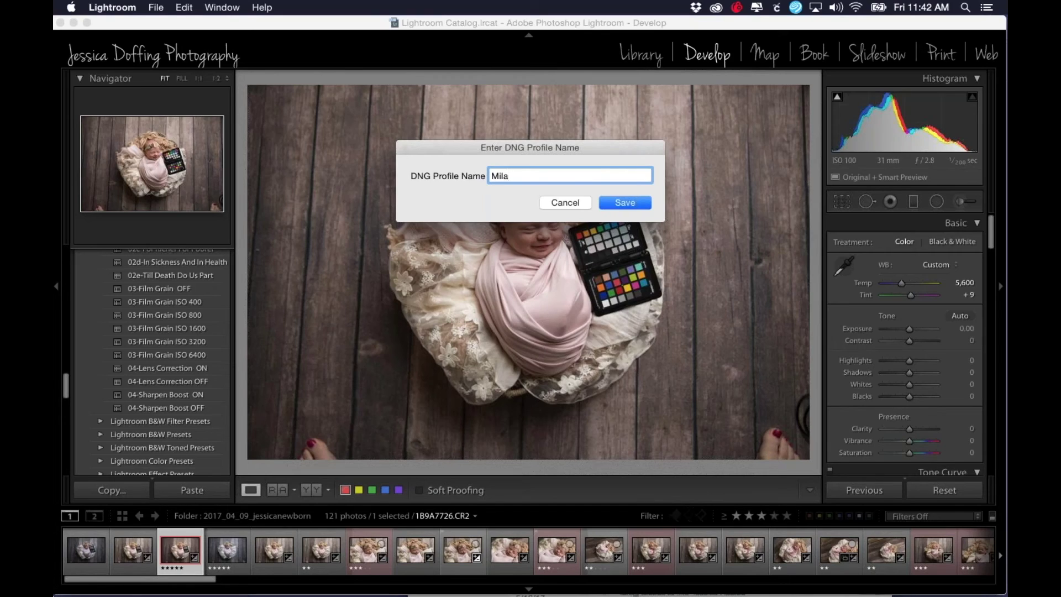
{"action": "left_click", "coordinate": [627, 203]}
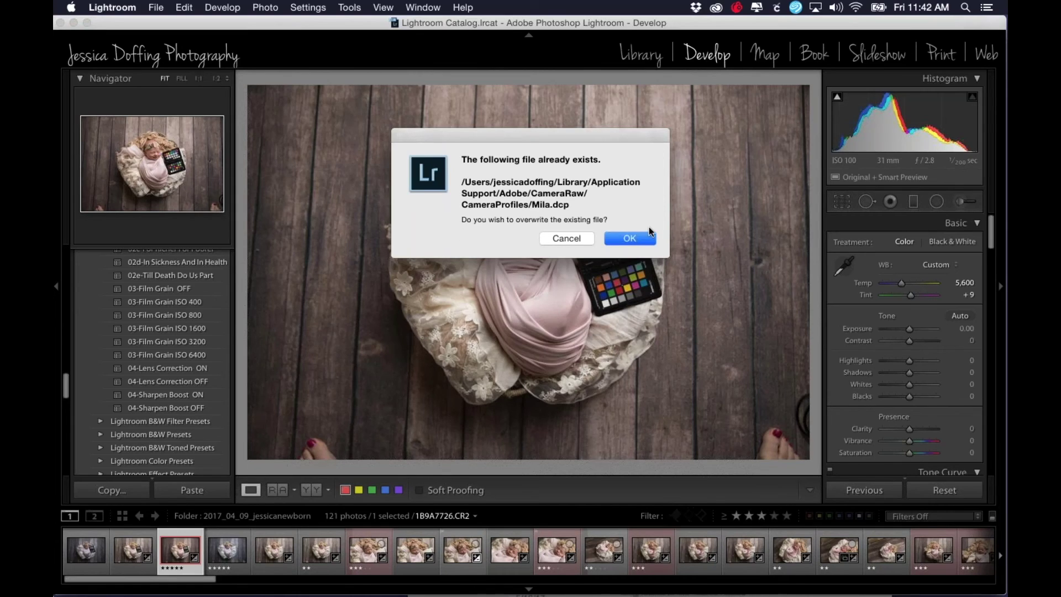
{"action": "left_click", "coordinate": [631, 238]}
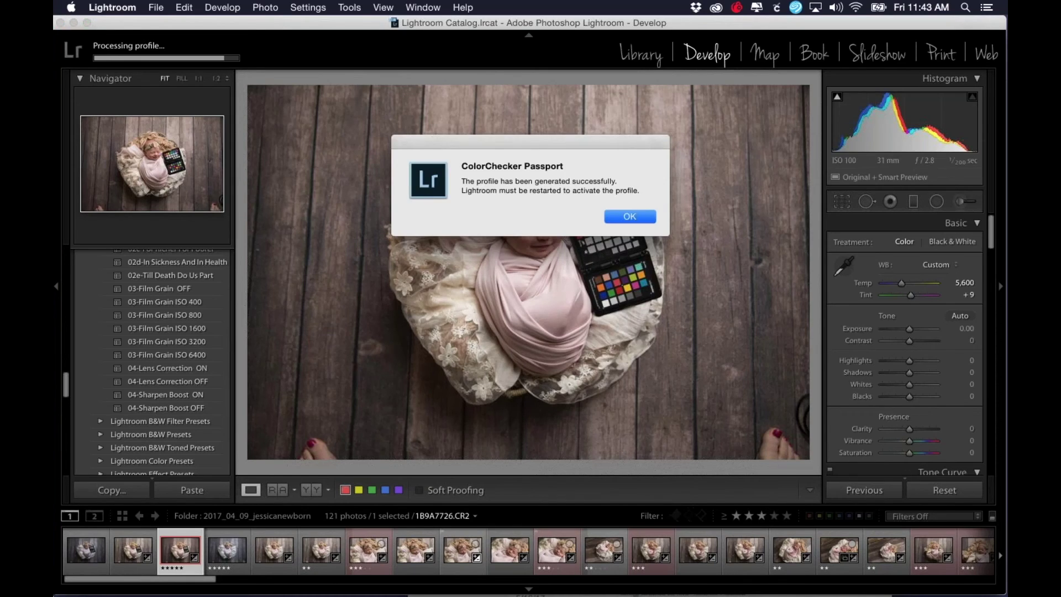
{"action": "left_click", "coordinate": [628, 216]}
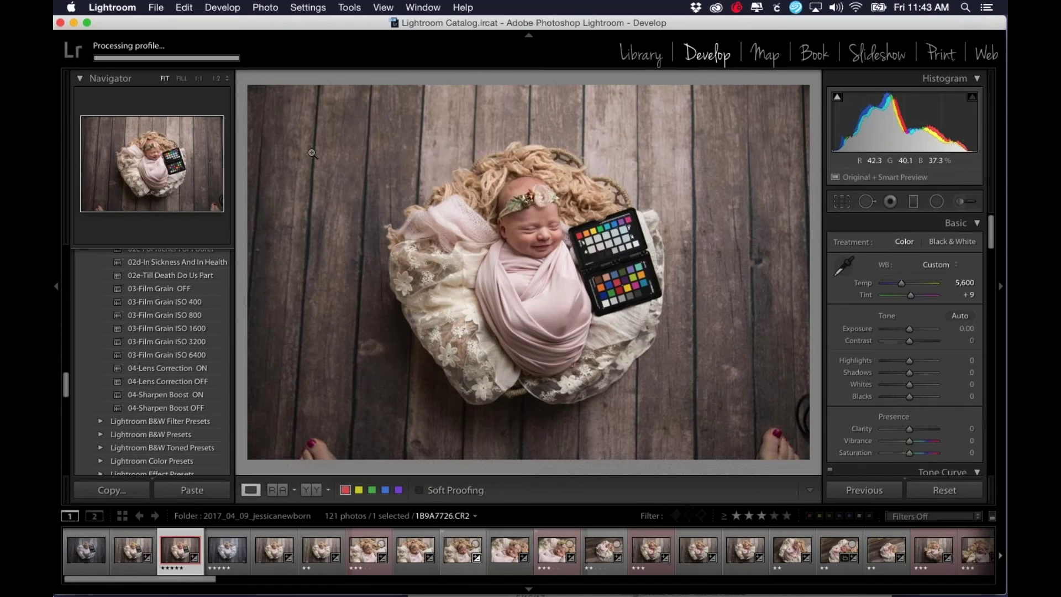
Restart Lightroom to activate the generated profile, skipping the catalog backup on exit.
{"action": "left_click", "coordinate": [156, 8]}
{"action": "mouse_move", "coordinate": [113, 7]}
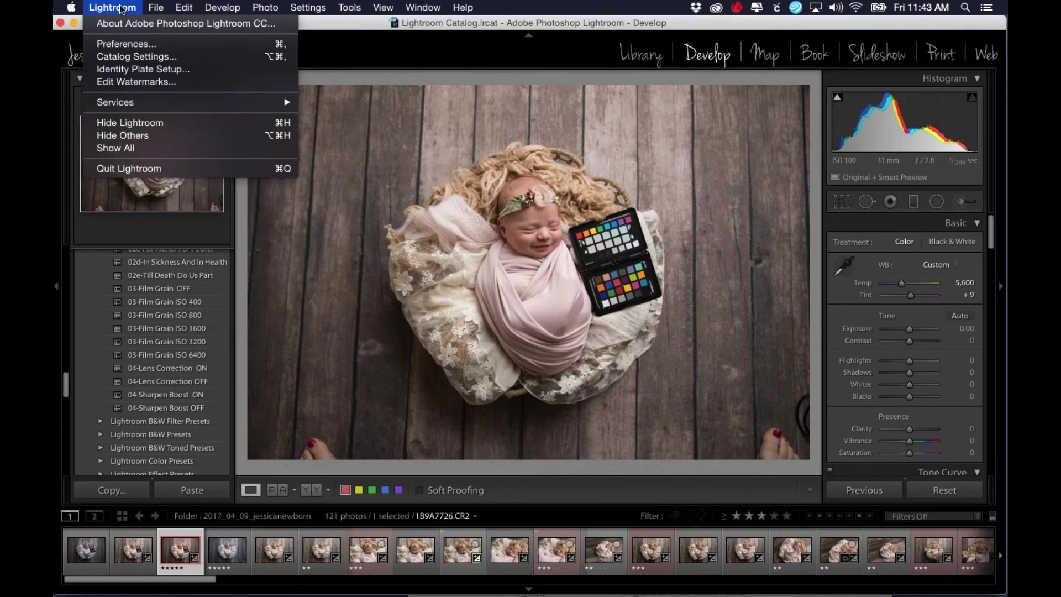
{"action": "left_click", "coordinate": [125, 173]}
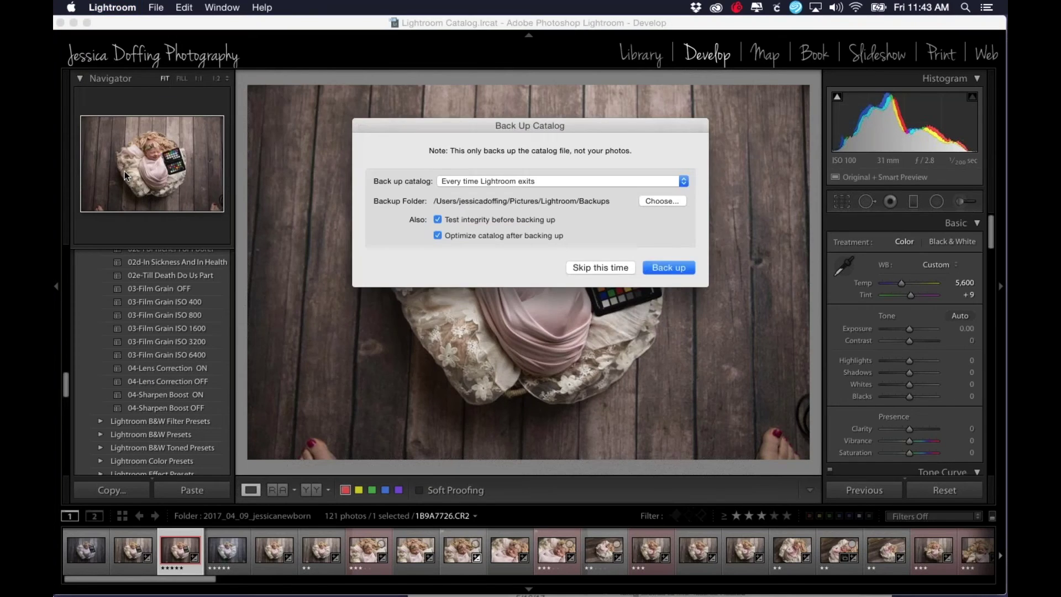
{"action": "left_click", "coordinate": [592, 267]}
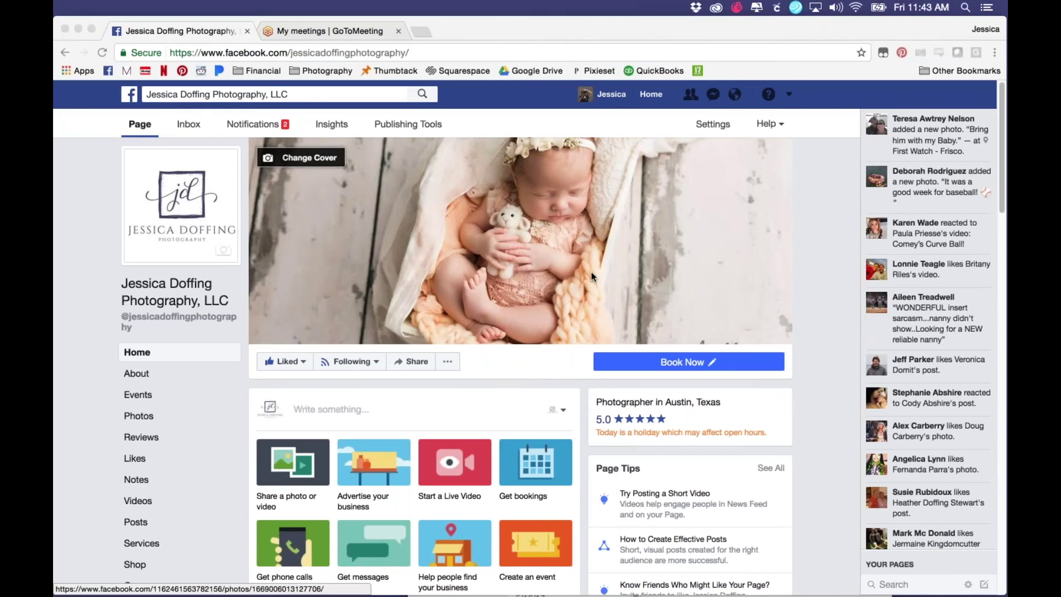
{"action": "mouse_move", "coordinate": [553, 593]}
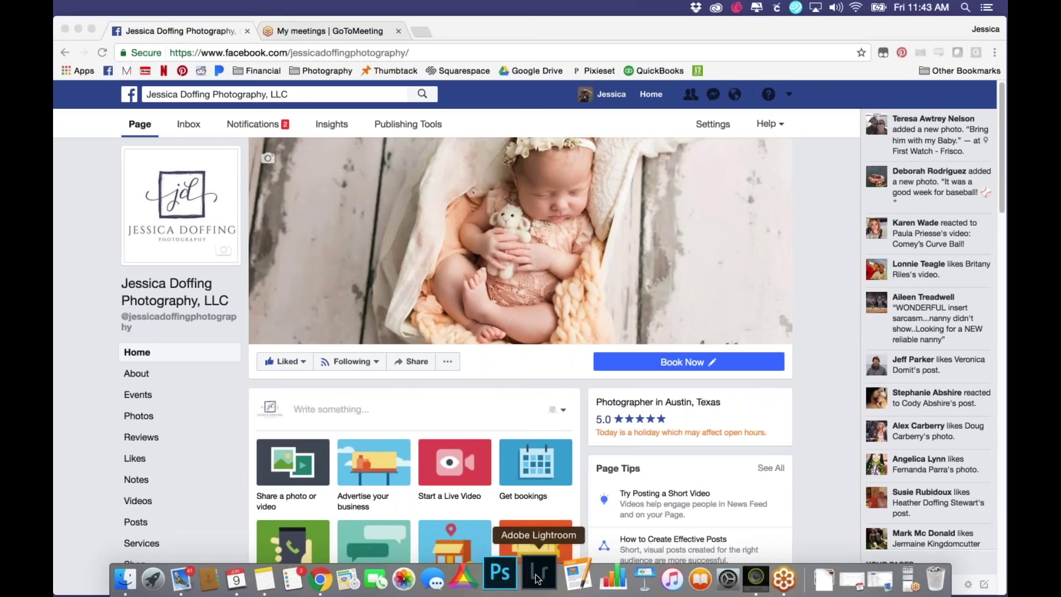
{"action": "left_click", "coordinate": [536, 577]}
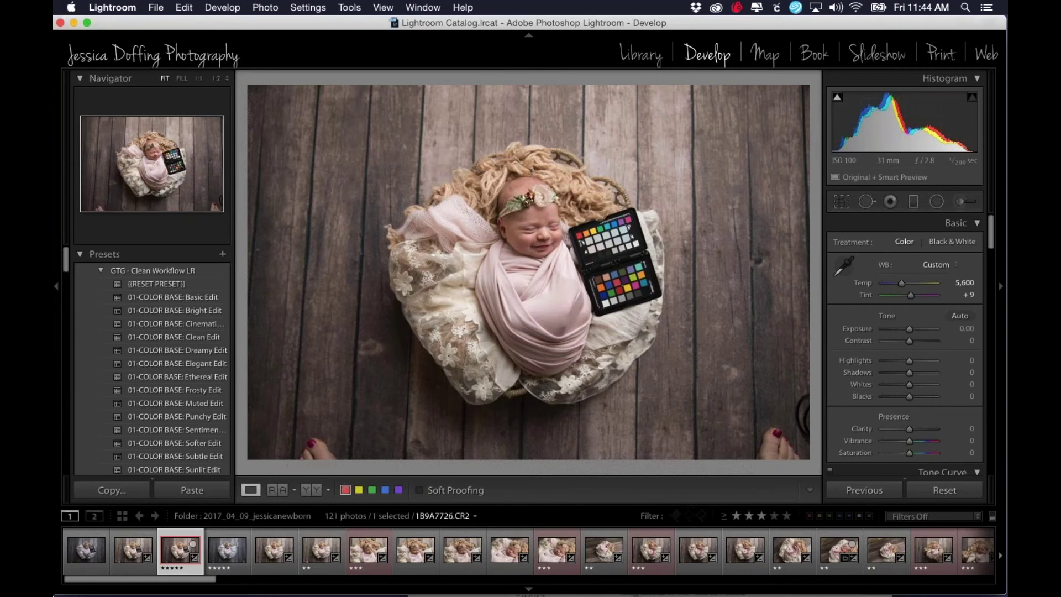
Examine the baby's face up close in the following photo without the ColorChecker, and return to the ColorChecker photo.
{"action": "left_click", "coordinate": [227, 551]}
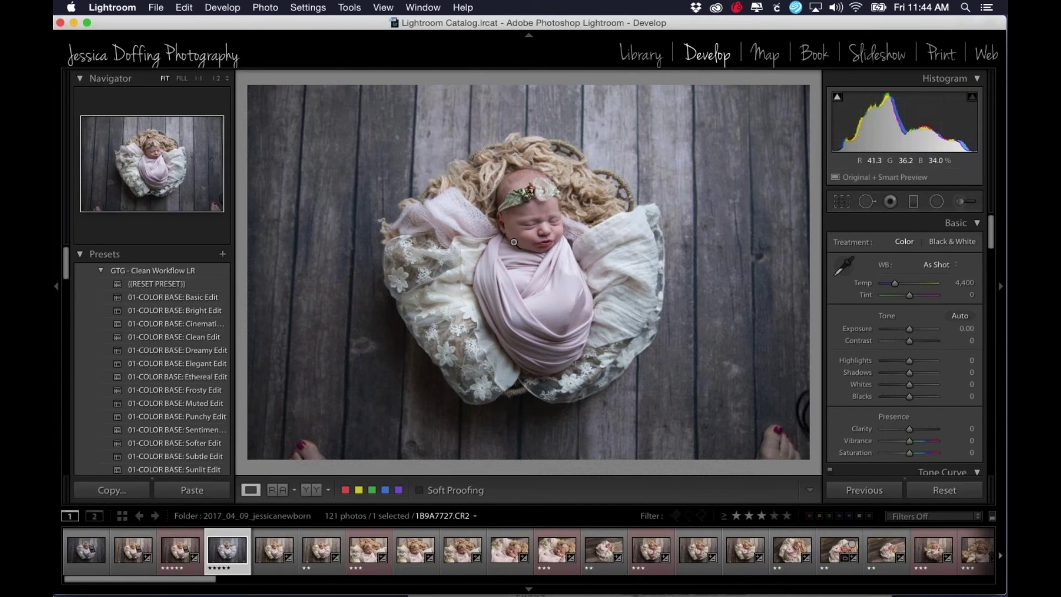
{"action": "left_click", "coordinate": [534, 209]}
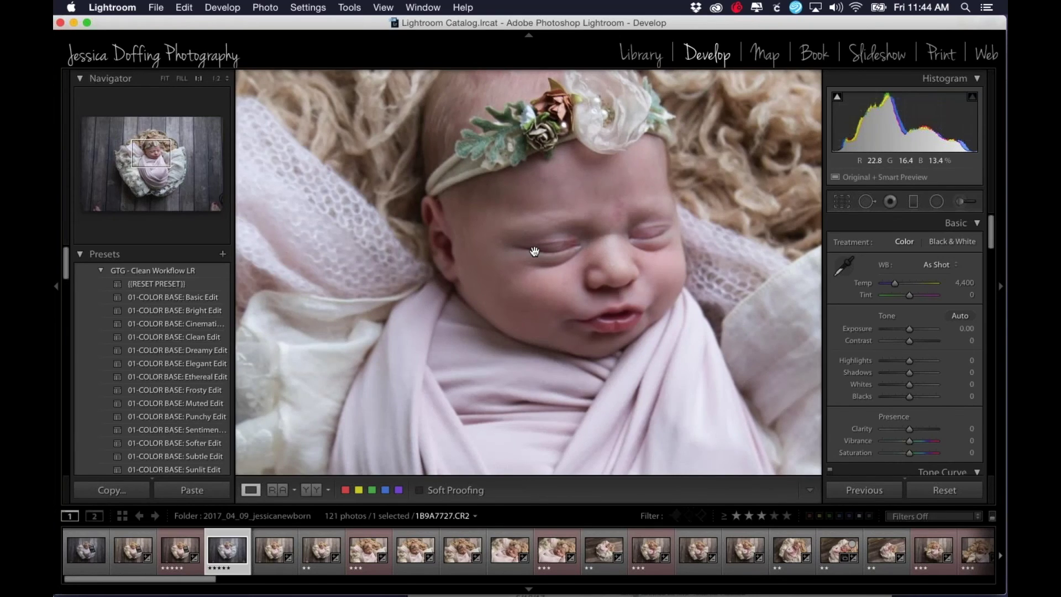
{"action": "key", "text": "z"}
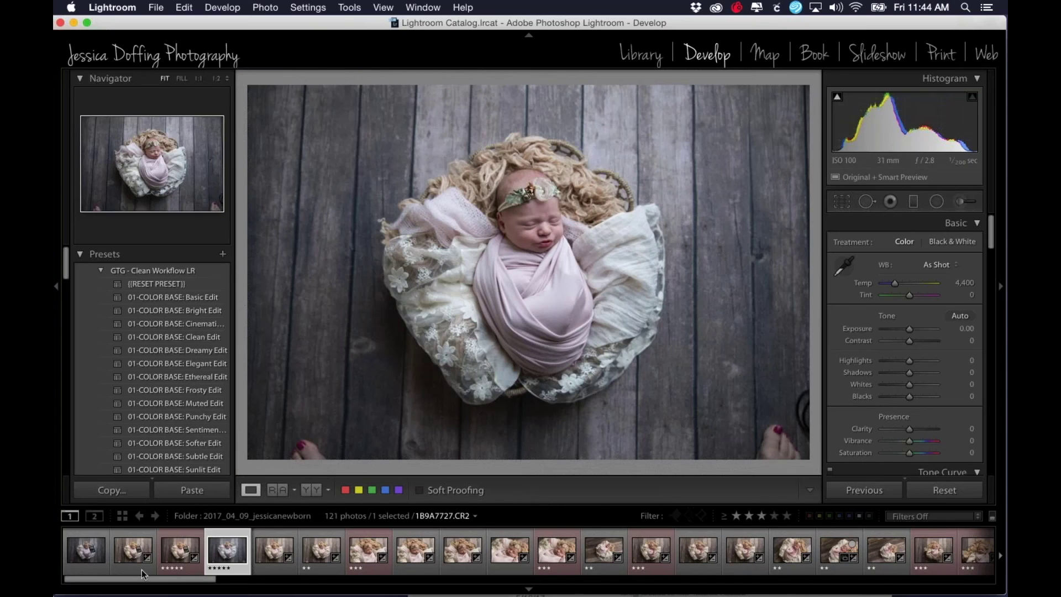
{"action": "left_click", "coordinate": [172, 552]}
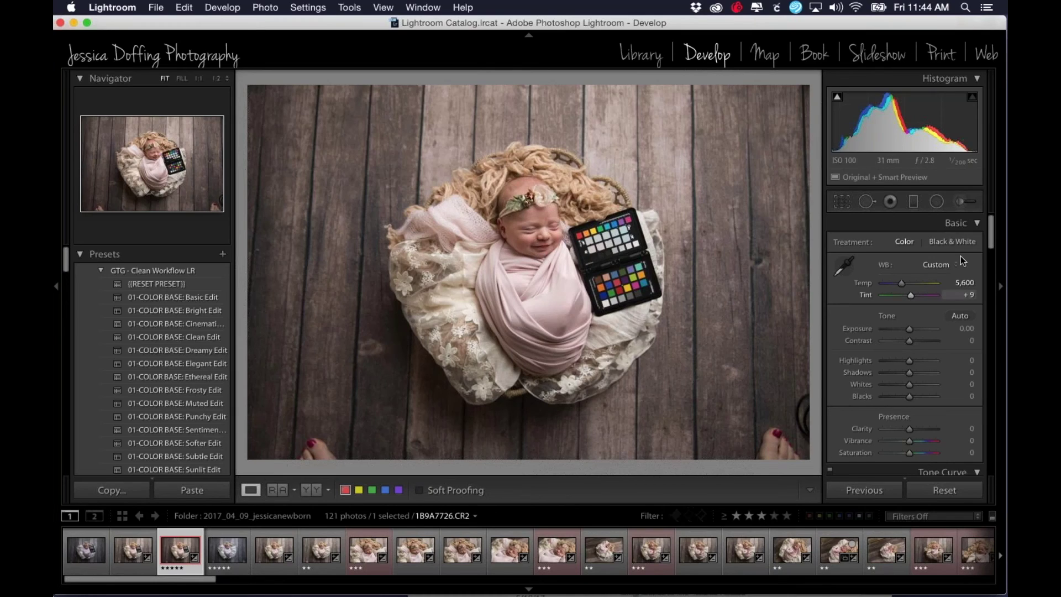
Try the Camera Portrait and Camera Landscape calibration profiles on the ColorChecker photo, and restore Adobe Standard.
{"action": "left_click_drag", "start_coordinate": [991, 230], "coordinate": [1000, 470]}
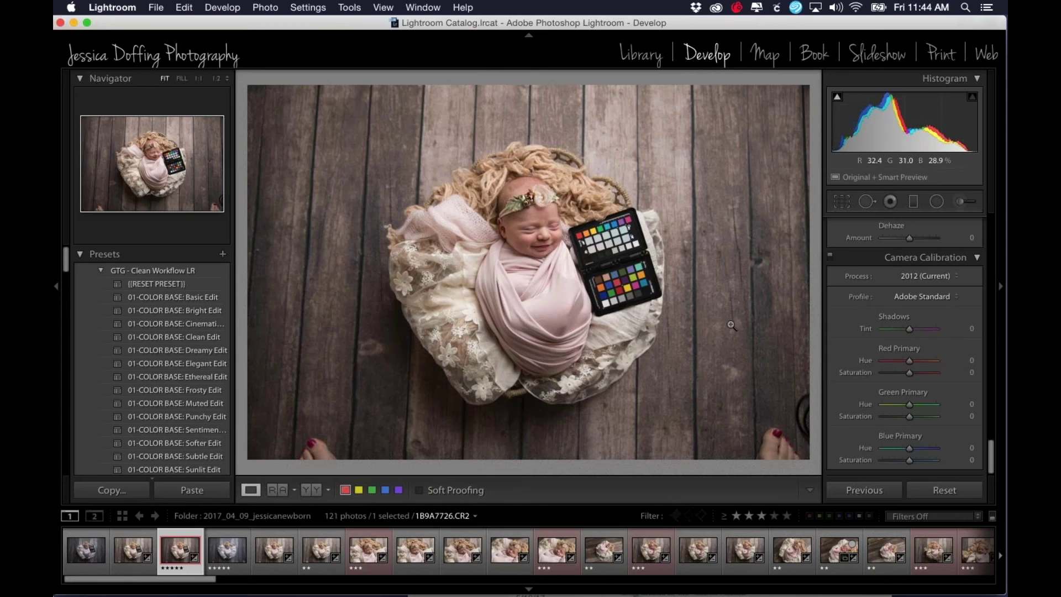
{"action": "left_click", "coordinate": [958, 300]}
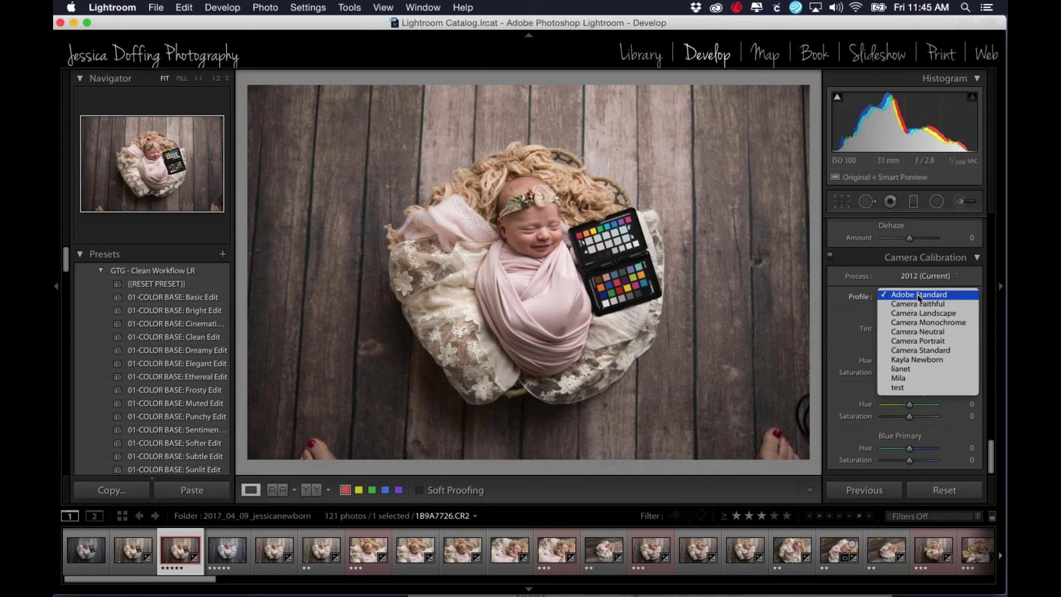
{"action": "left_click", "coordinate": [914, 343]}
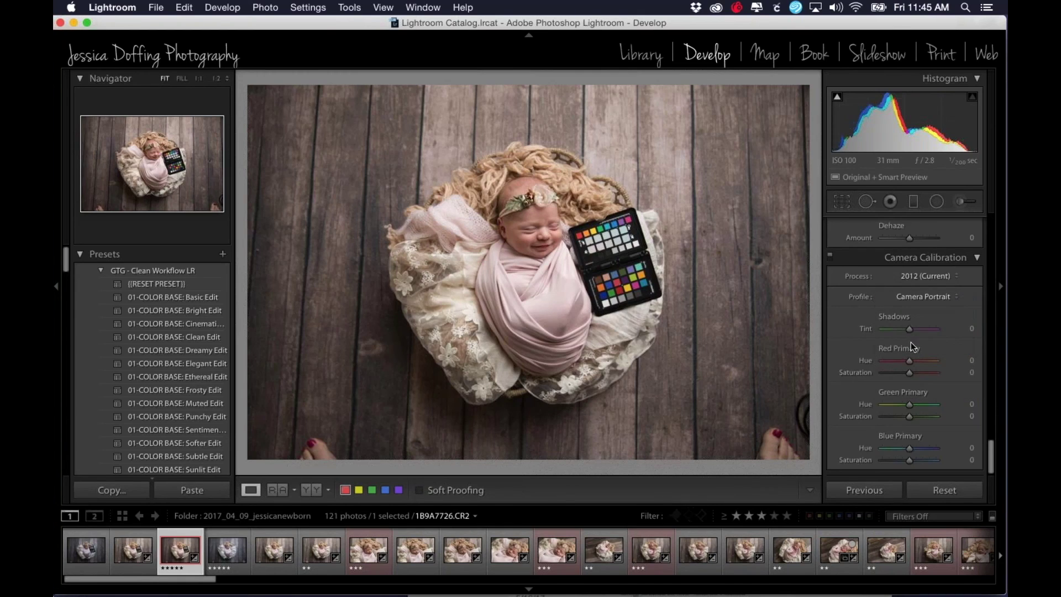
{"action": "left_click", "coordinate": [957, 297]}
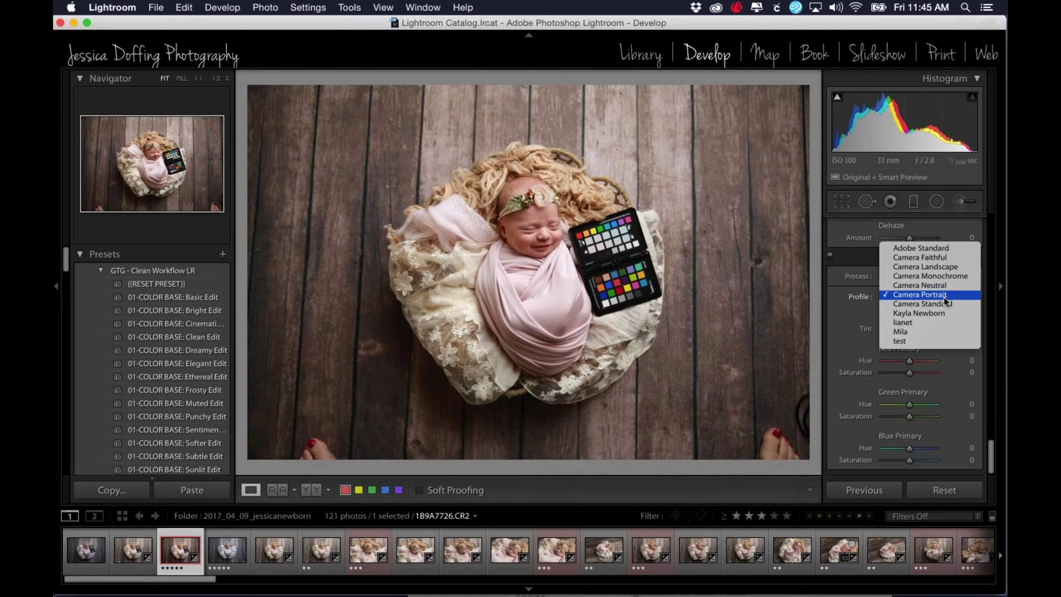
{"action": "left_click", "coordinate": [929, 266]}
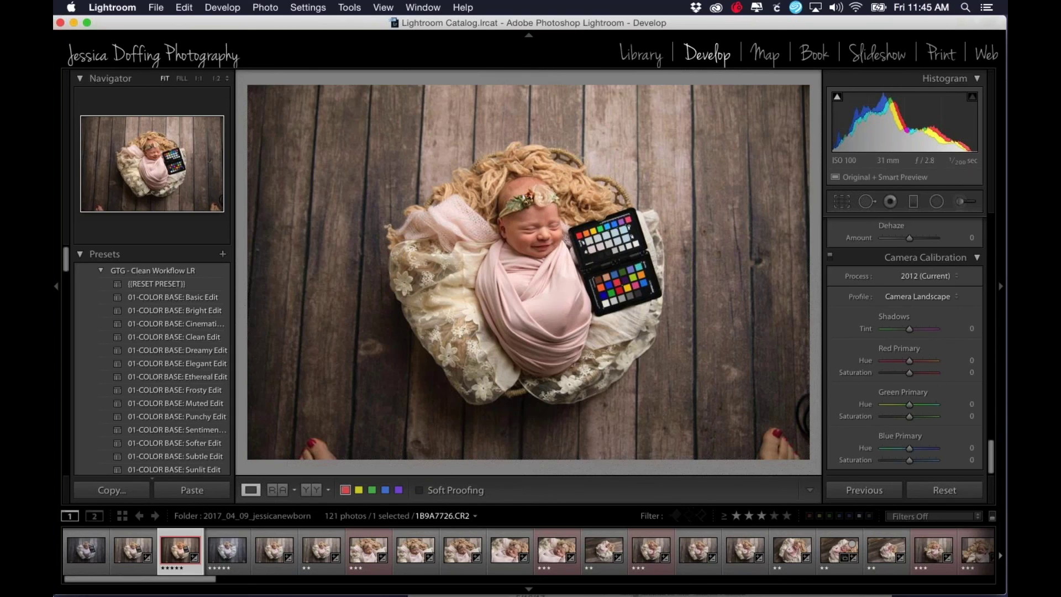
{"action": "left_click", "coordinate": [959, 299]}
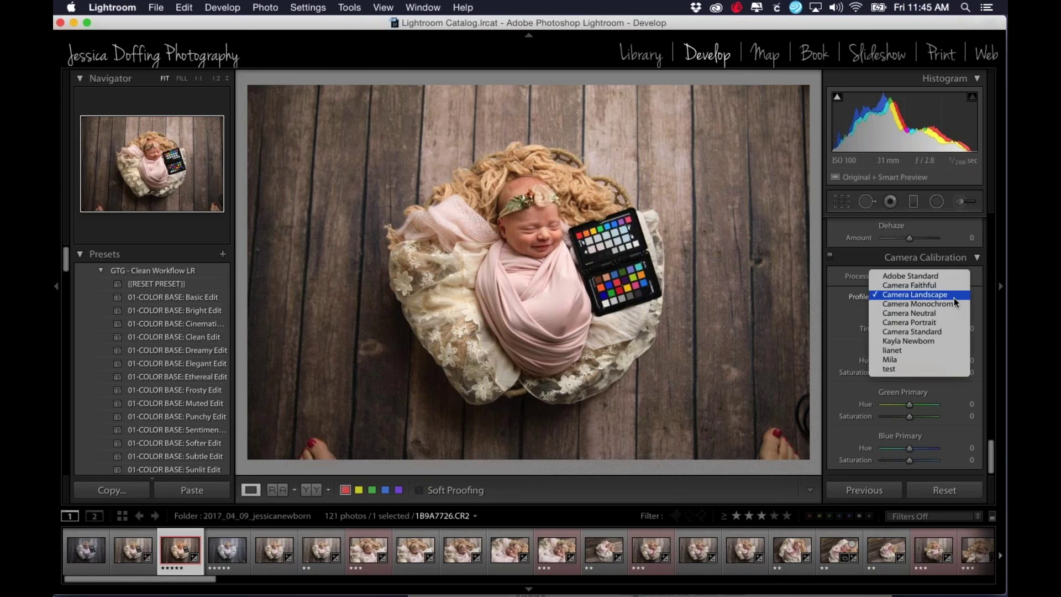
{"action": "left_click", "coordinate": [909, 277]}
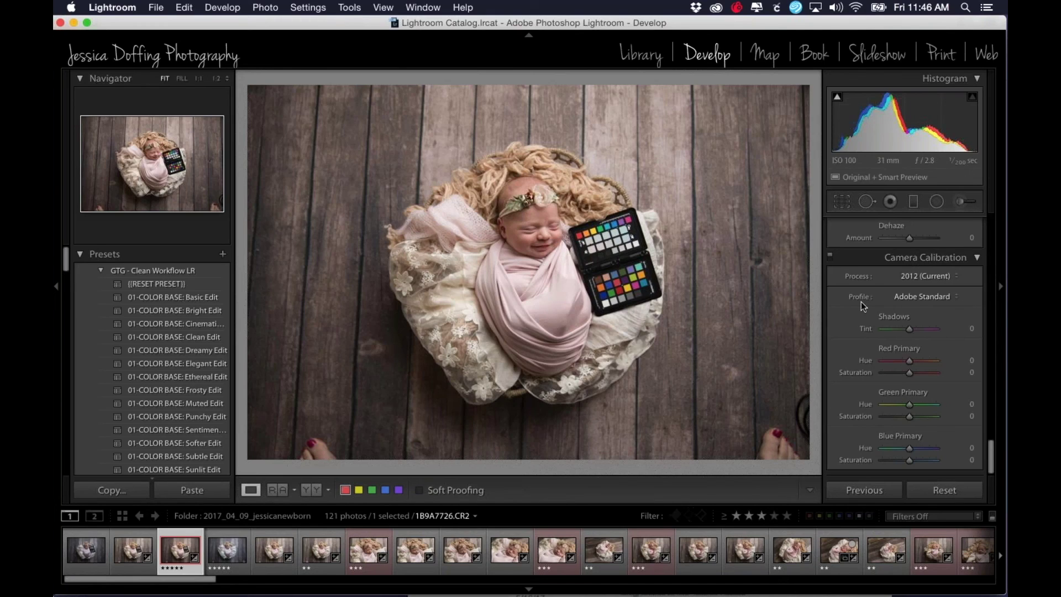
Apply the newly generated custom ColorChecker profile in Camera Calibration with the baby's face in close view.
{"action": "left_click", "coordinate": [952, 297]}
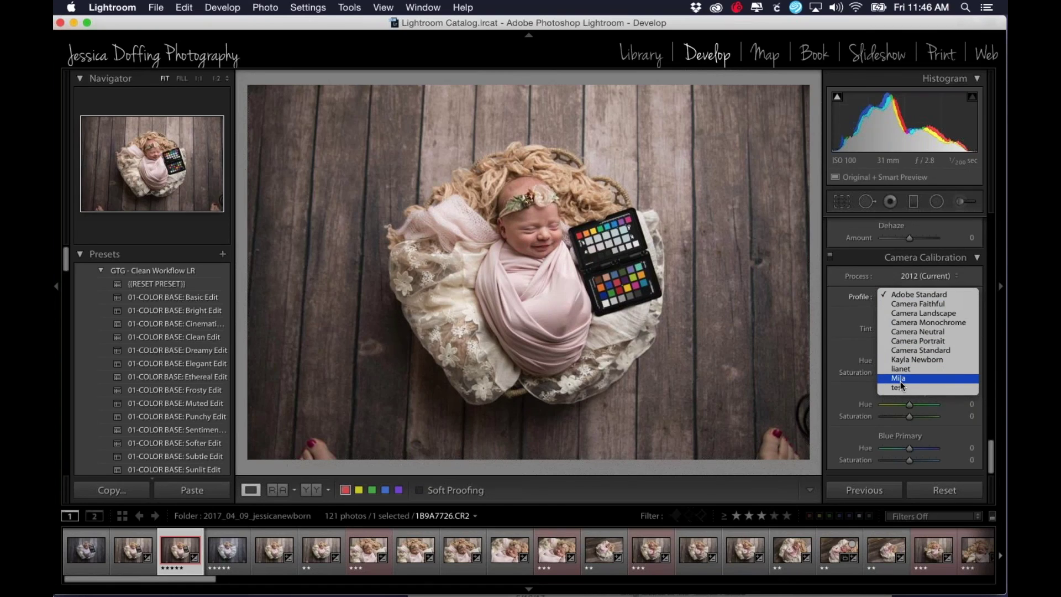
{"action": "left_click", "coordinate": [692, 205]}
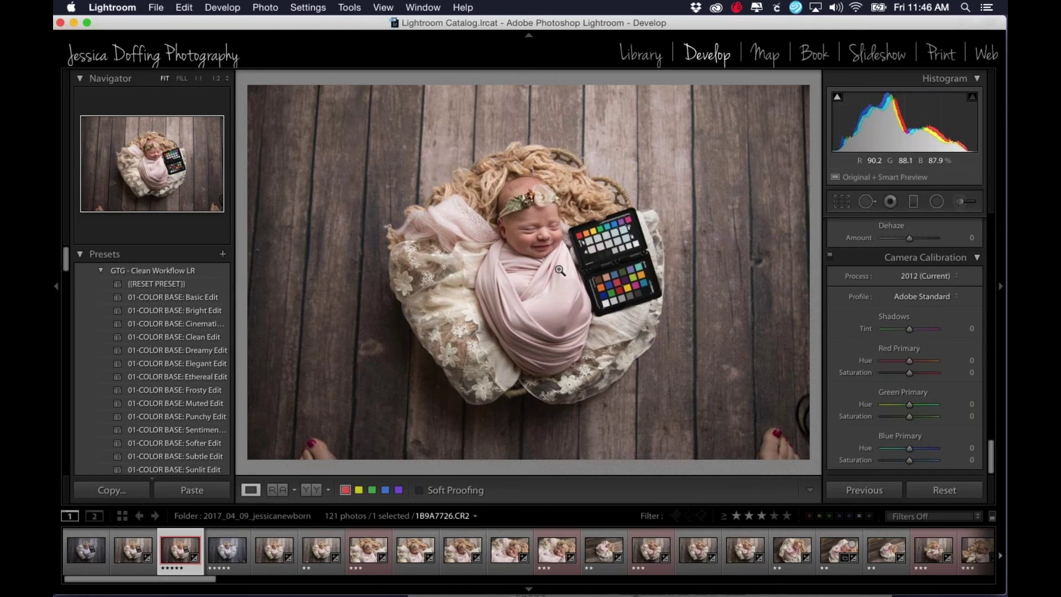
{"action": "left_click", "coordinate": [539, 237]}
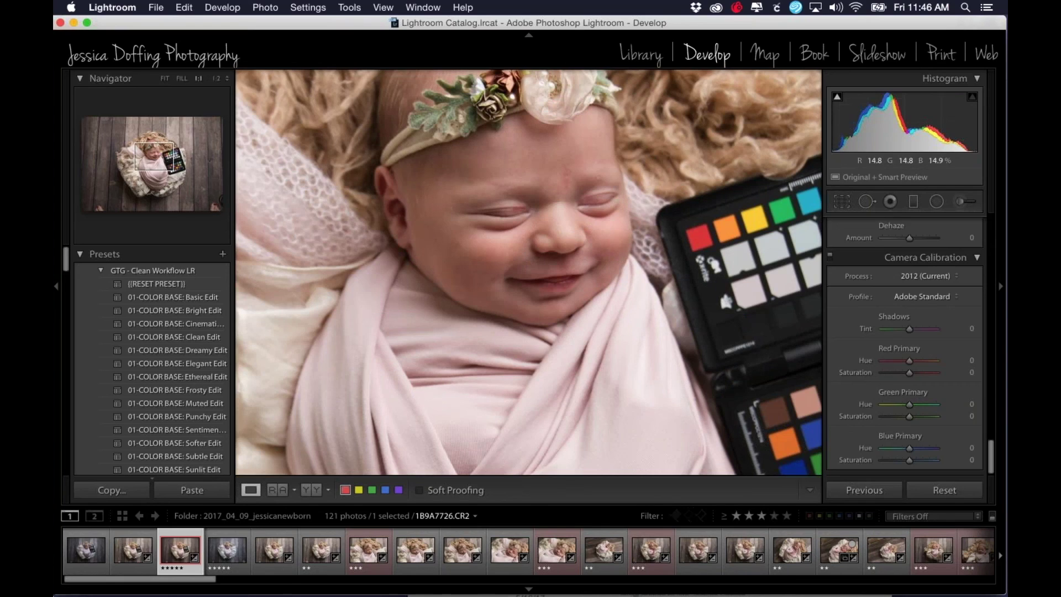
{"action": "left_click", "coordinate": [957, 296]}
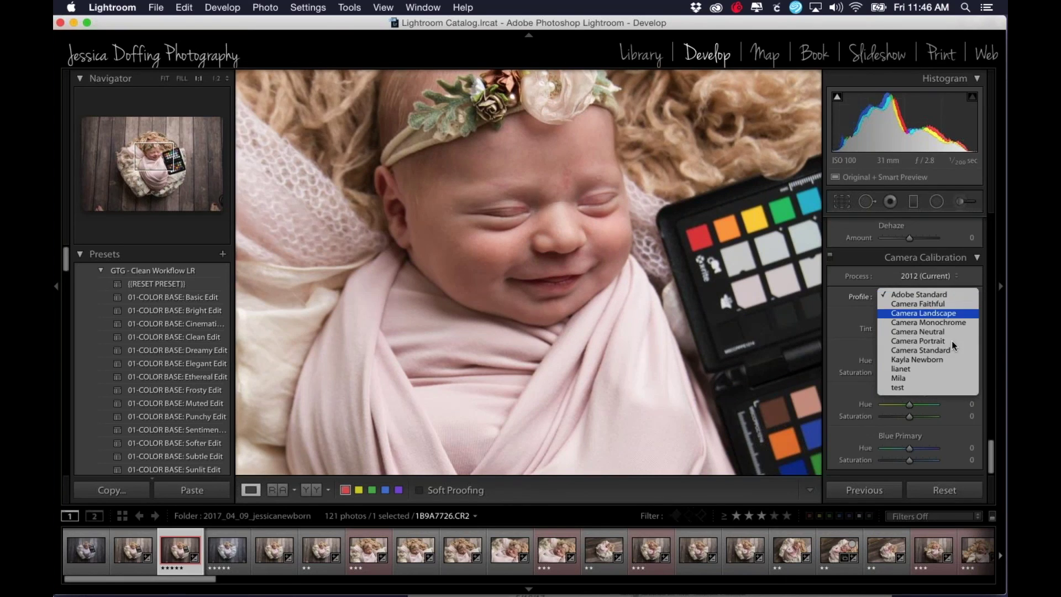
{"action": "left_click", "coordinate": [899, 380]}
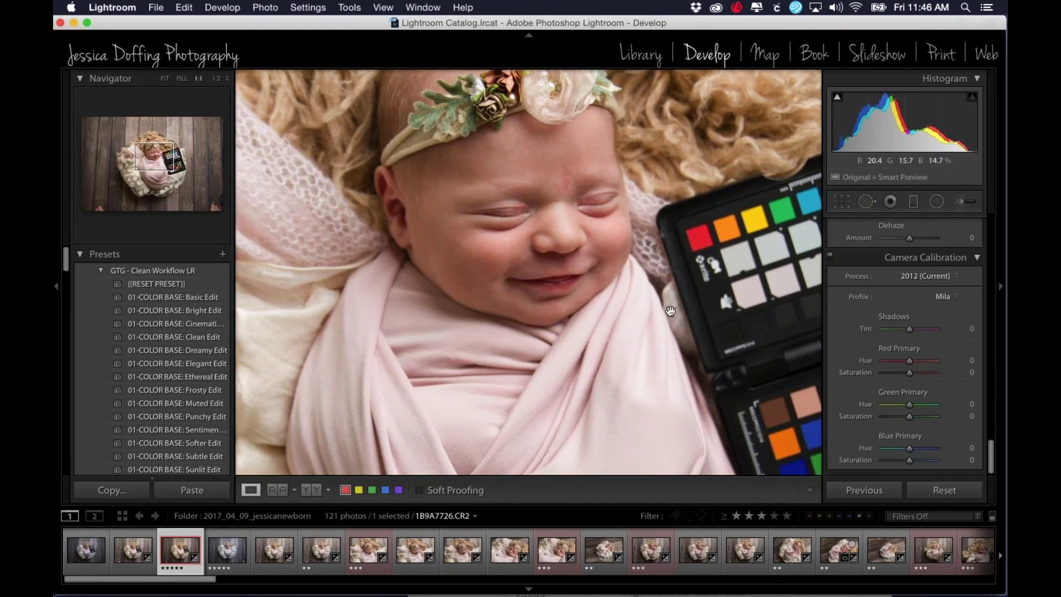
Compare the face and ColorChecker patches with Camera Calibration off and on, and examine the result close up and in full.
{"action": "left_click_drag", "start_coordinate": [650, 332], "coordinate": [529, 280]}
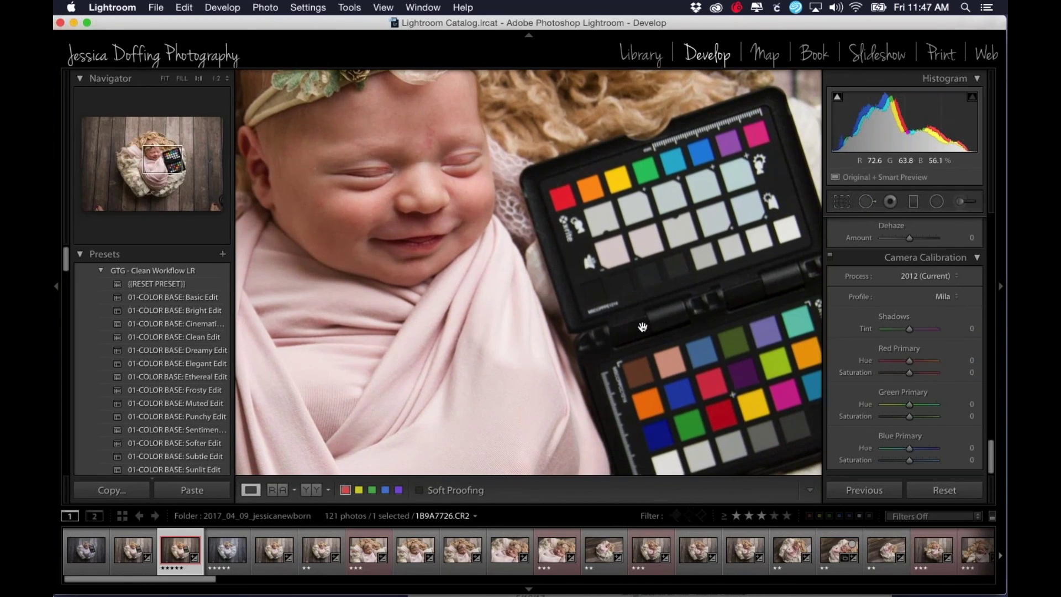
{"action": "left_click", "coordinate": [829, 257]}
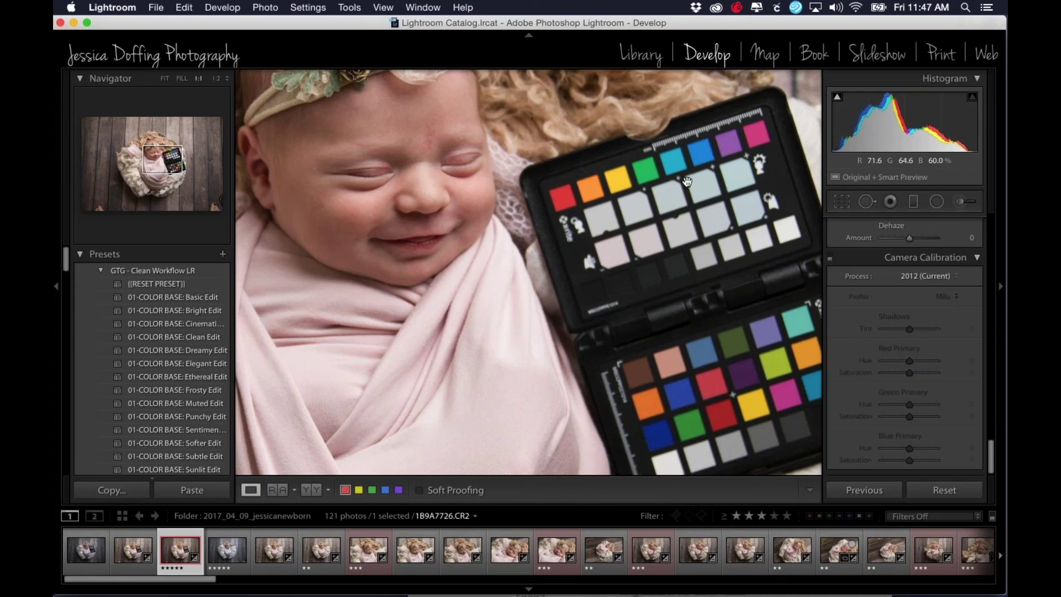
{"action": "left_click", "coordinate": [831, 258]}
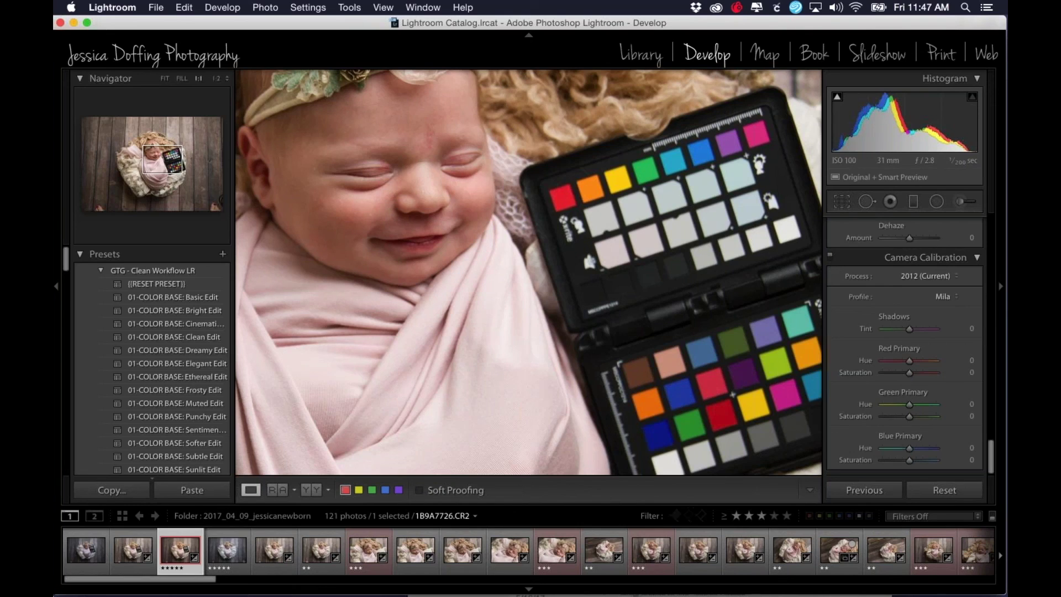
{"action": "left_click", "coordinate": [429, 251]}
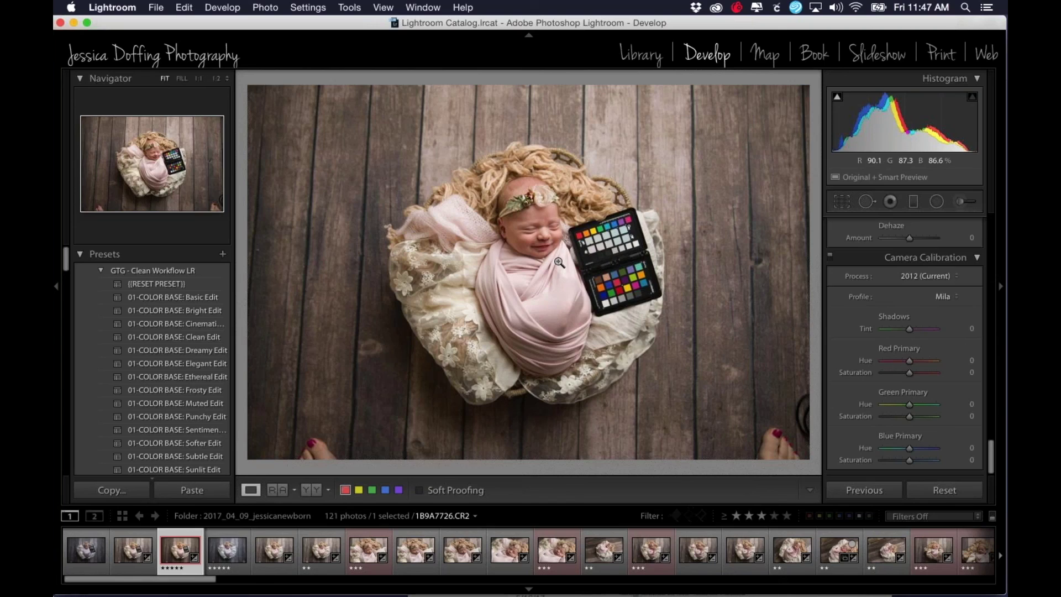
{"action": "left_click", "coordinate": [552, 220]}
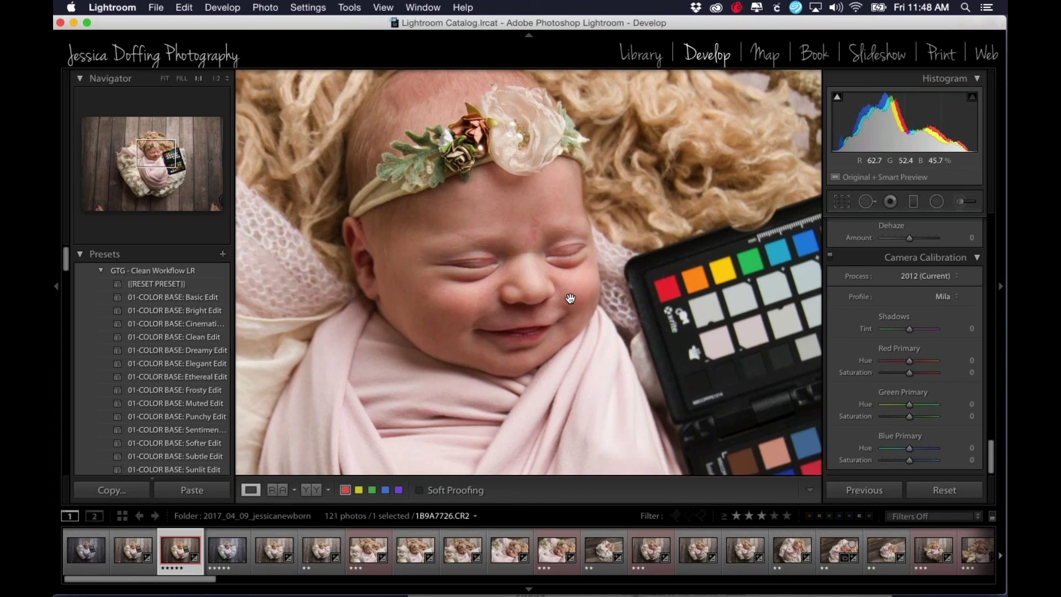
{"action": "left_click", "coordinate": [492, 247]}
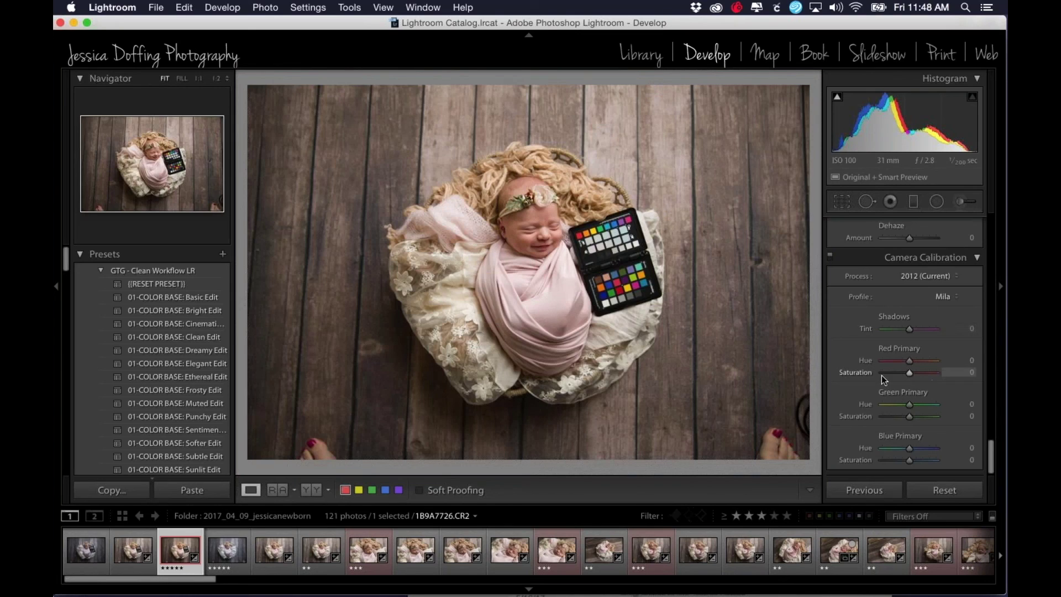
{"action": "left_click_drag", "start_coordinate": [988, 453], "coordinate": [994, 218]}
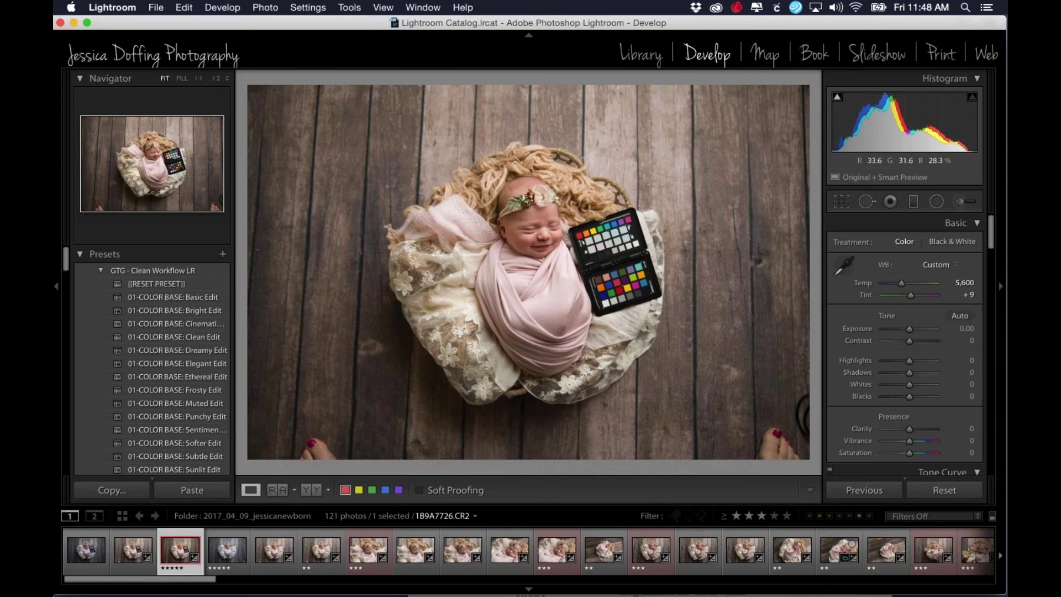
Apply the Starter user preset to the ColorChecker photo, and review the Lens Corrections and Camera Calibration settings.
{"action": "scroll", "coordinate": [190, 354], "scroll_direction": "down", "scroll_amount": 15}
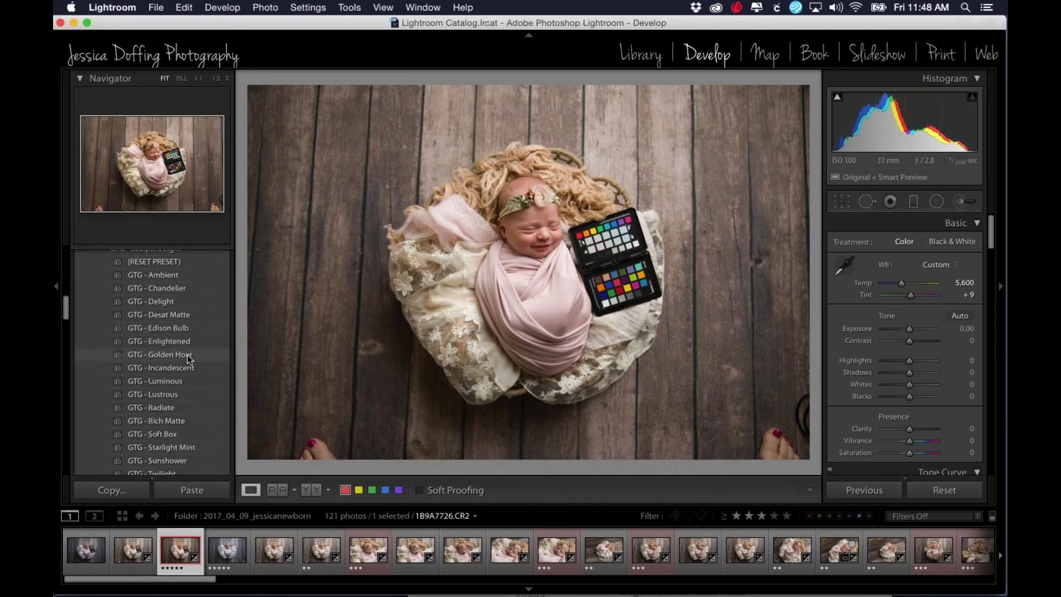
{"action": "scroll", "coordinate": [188, 357], "scroll_direction": "down", "scroll_amount": 20}
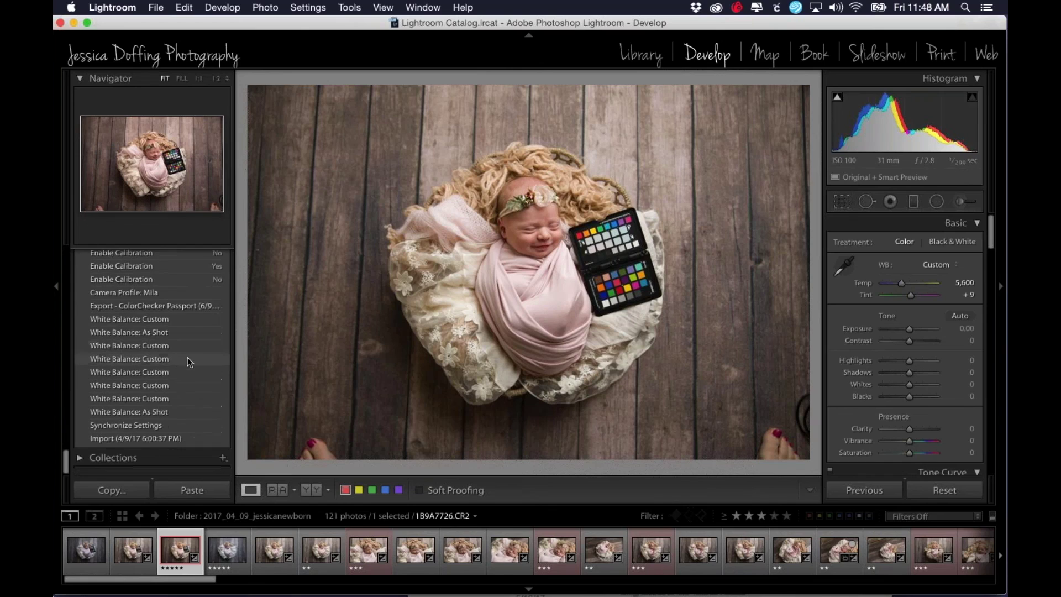
{"action": "scroll", "coordinate": [162, 327], "scroll_direction": "up", "scroll_amount": 10}
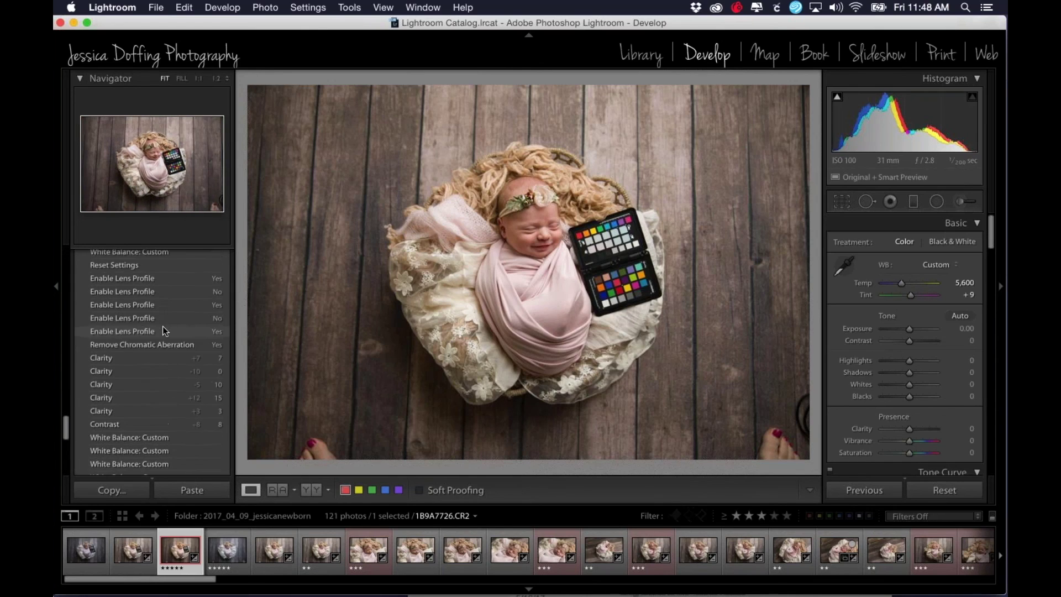
{"action": "scroll", "coordinate": [161, 327], "scroll_direction": "up", "scroll_amount": 5}
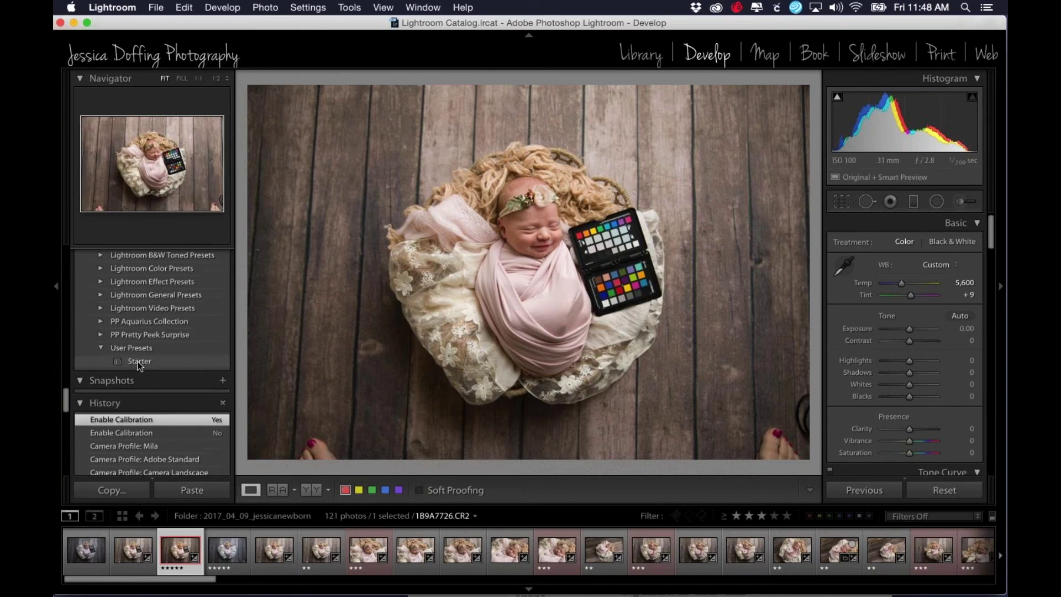
{"action": "left_click", "coordinate": [137, 361]}
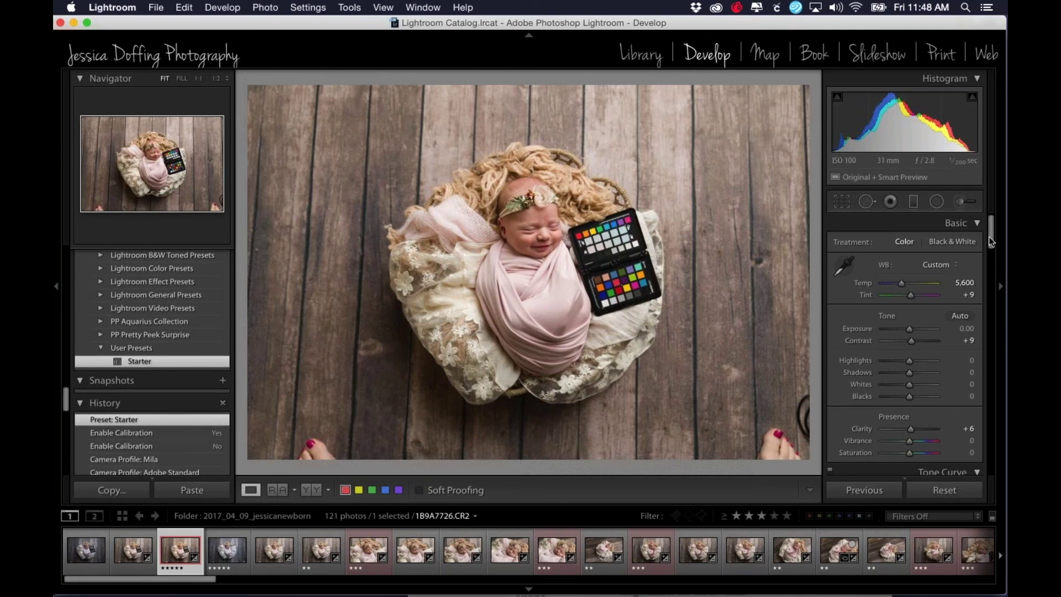
{"action": "left_click_drag", "start_coordinate": [990, 240], "coordinate": [991, 371]}
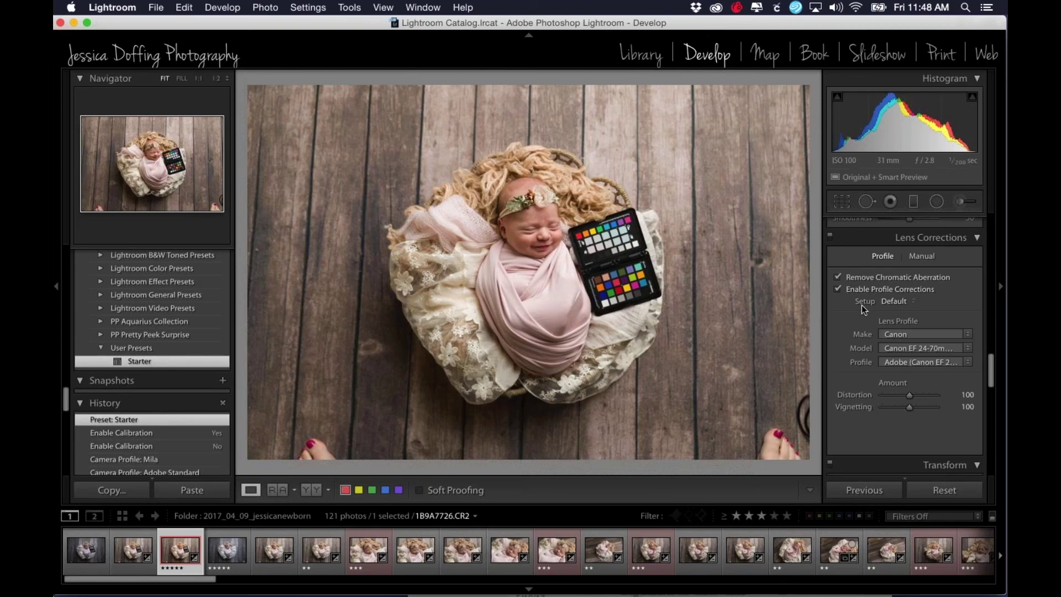
{"action": "left_click_drag", "start_coordinate": [990, 366], "coordinate": [997, 452]}
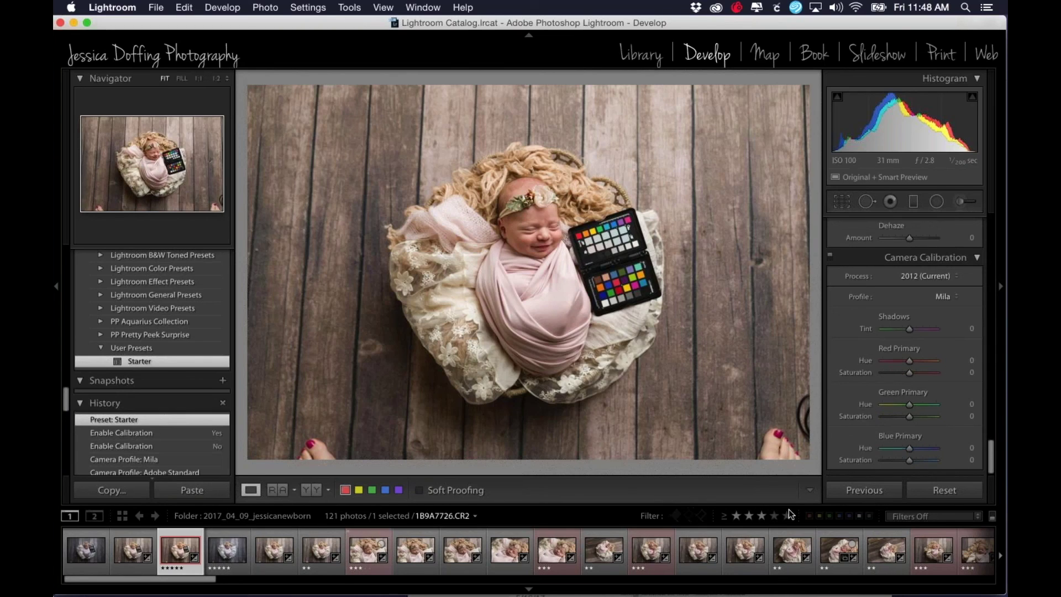
Filter the filmstrip to photos rated three stars or higher, and synchronize all of the ColorChecker photo's settings except Crop to them.
{"action": "left_click", "coordinate": [762, 516]}
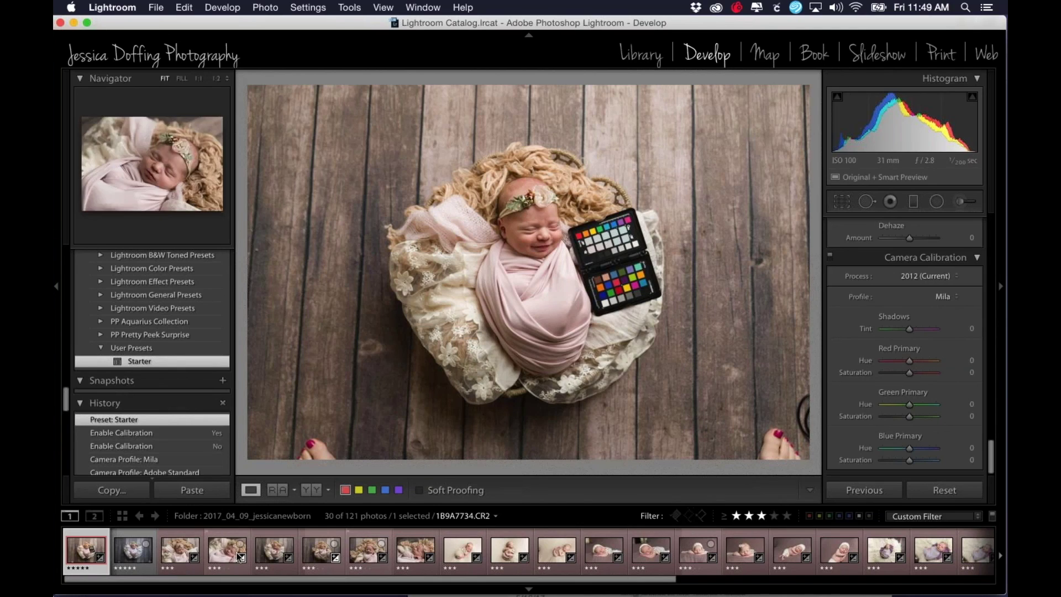
{"action": "scroll", "coordinate": [88, 554], "scroll_direction": "down", "scroll_amount": 10}
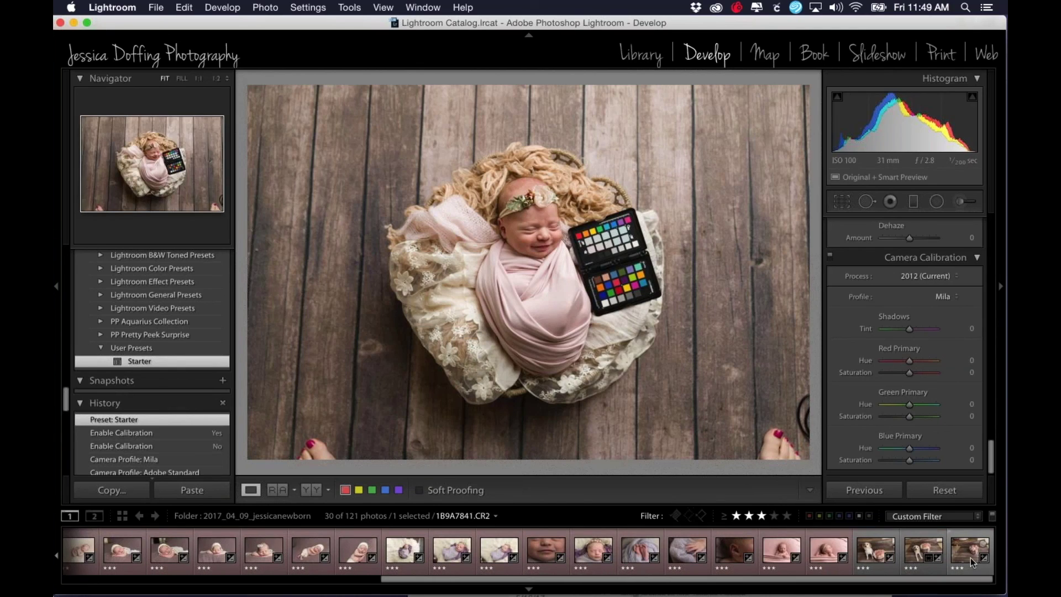
{"action": "key", "text": "super+a"}
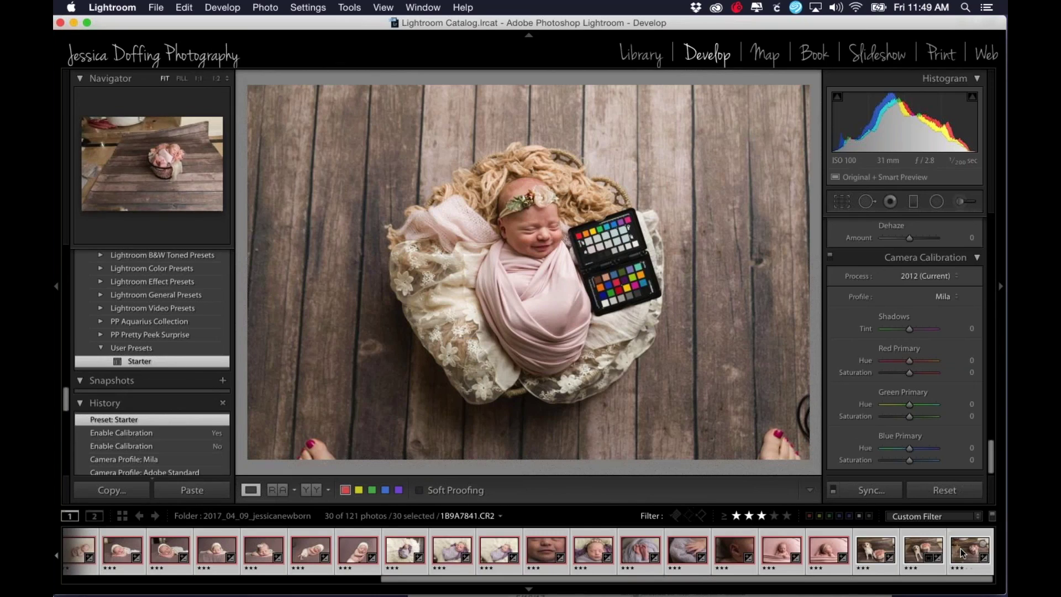
{"action": "left_click", "coordinate": [874, 490]}
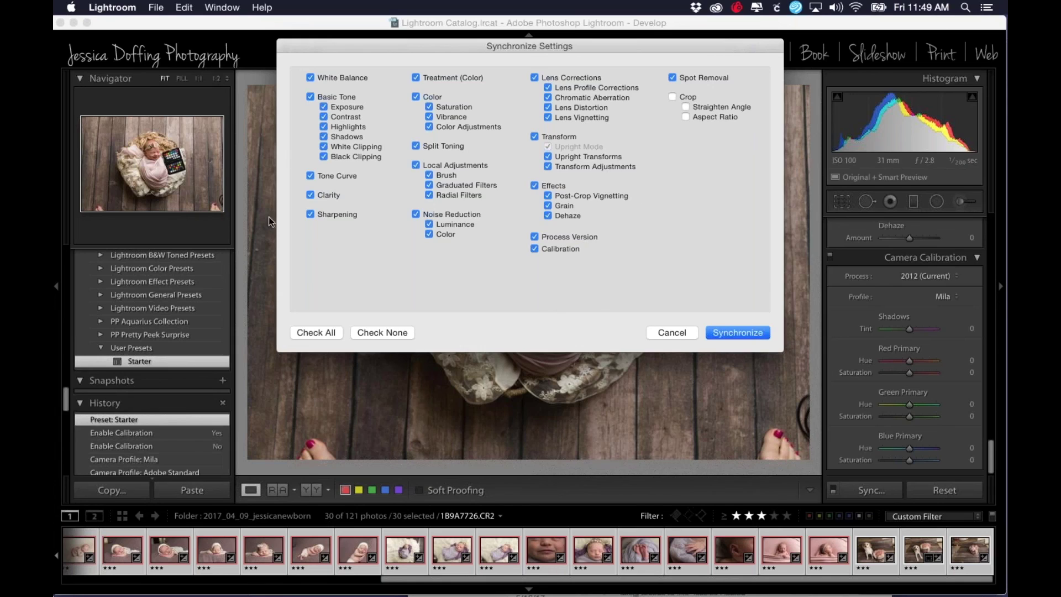
{"action": "left_click", "coordinate": [737, 334]}
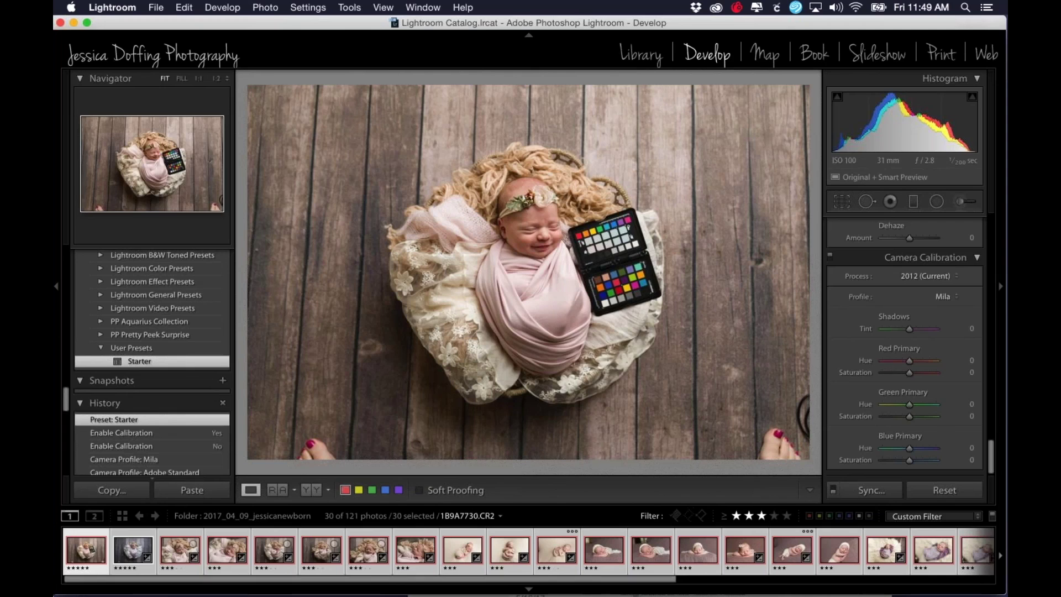
Examine the synchronized basket and close-up photos, and compare the basket photo without the ColorChecker against the ColorChecker photo.
{"action": "left_click", "coordinate": [125, 556]}
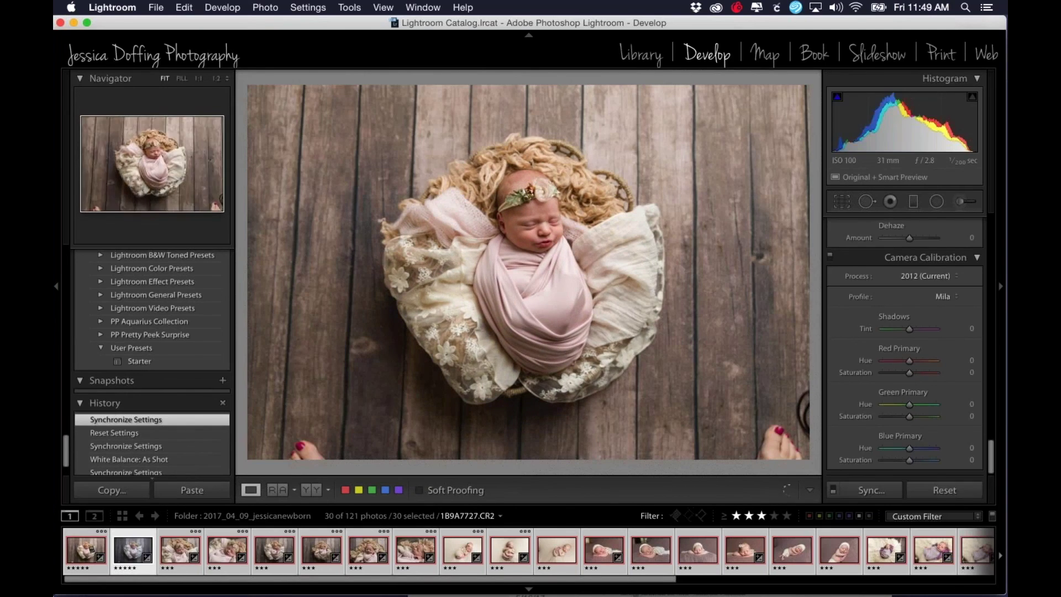
{"action": "left_click", "coordinate": [173, 556]}
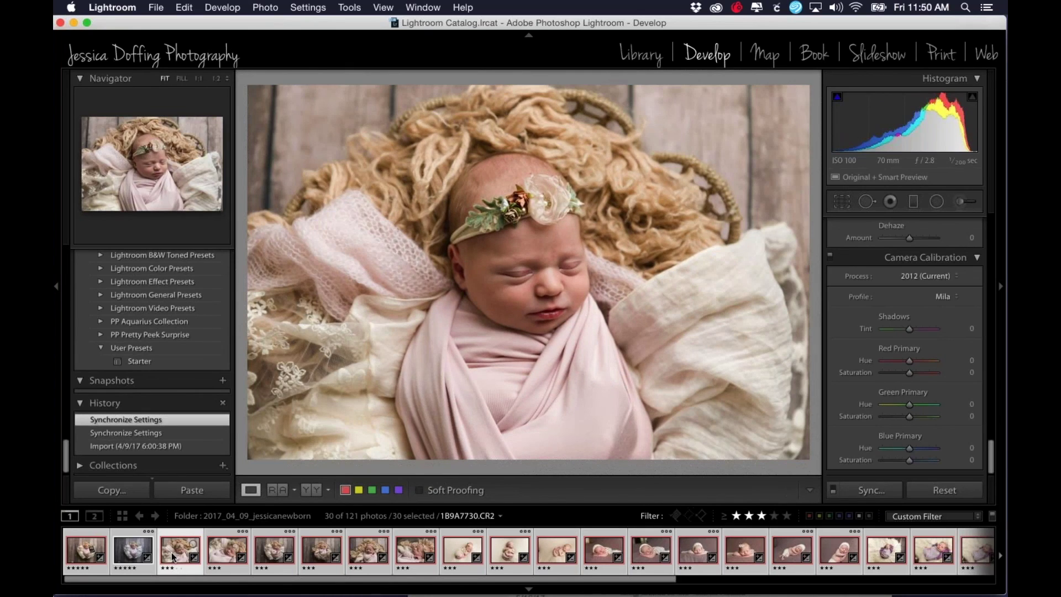
{"action": "left_click", "coordinate": [142, 570]}
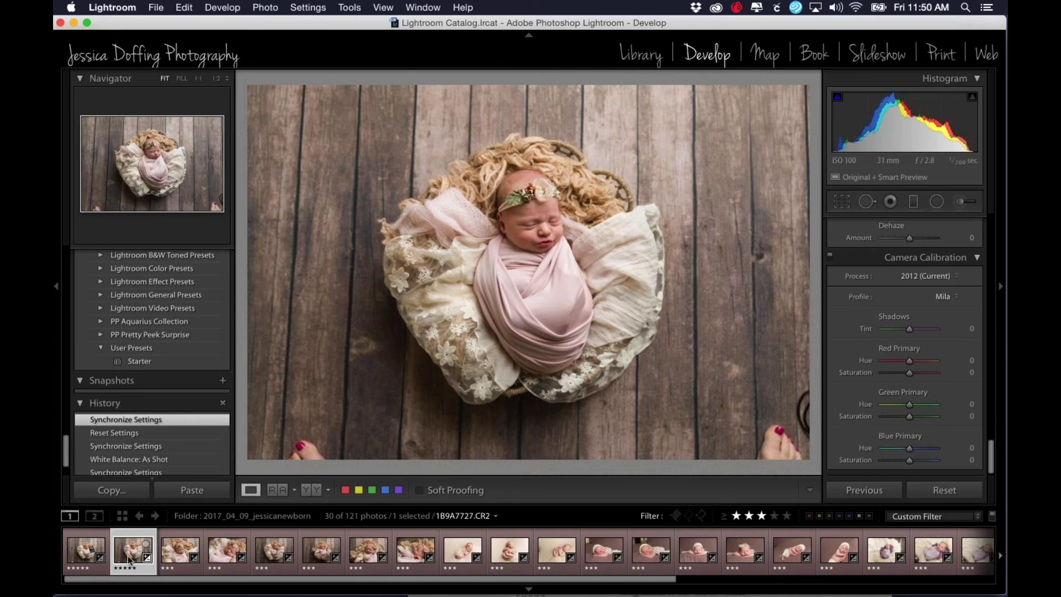
{"action": "left_click", "coordinate": [90, 561]}
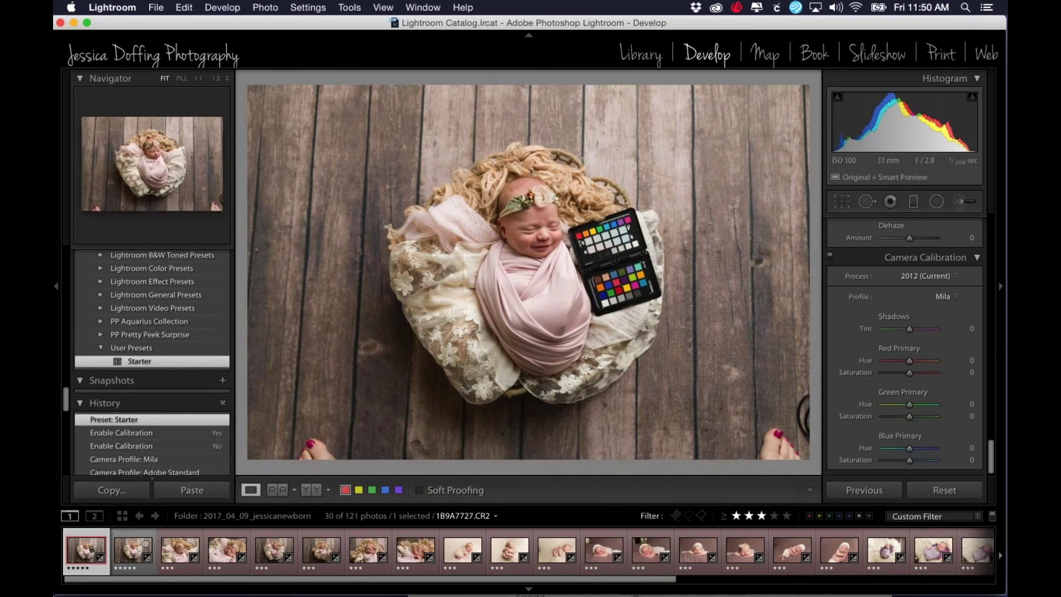
{"action": "left_click", "coordinate": [133, 550]}
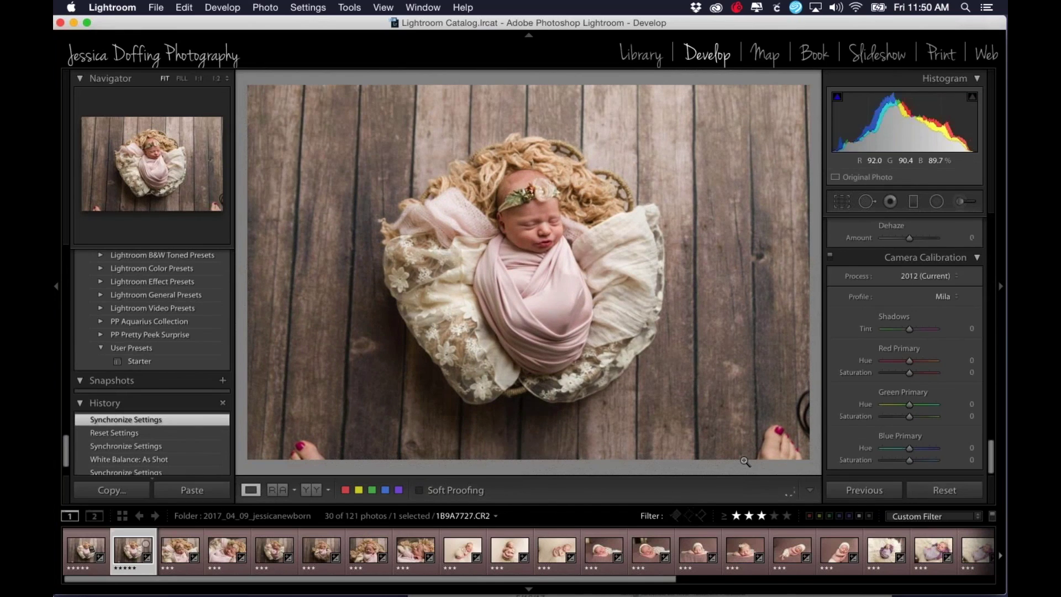